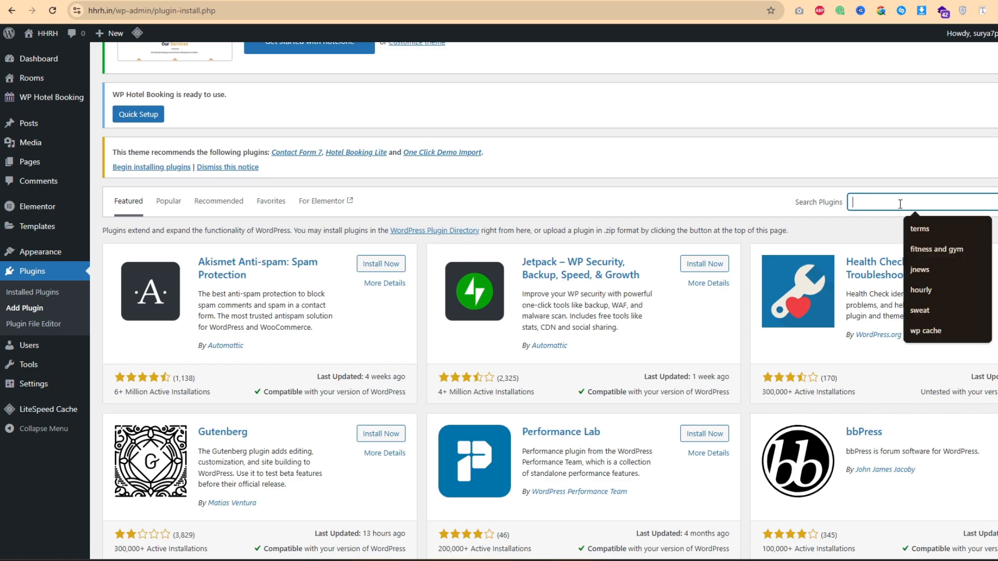
Search the plugin directory for "woo", then install and activate the WooCommerce plugin
{"action": "type", "text": "woo"}
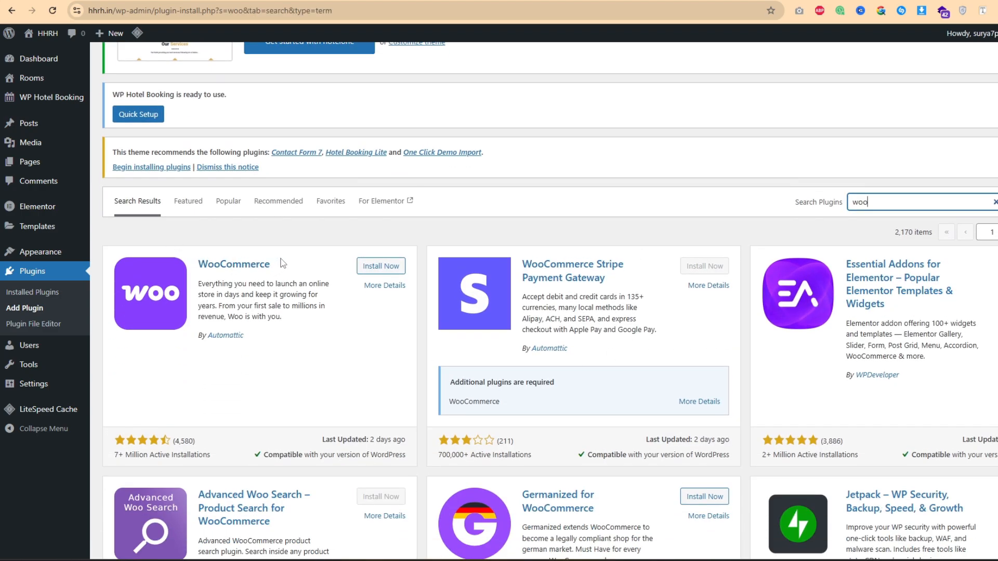
{"action": "left_click", "coordinate": [383, 267]}
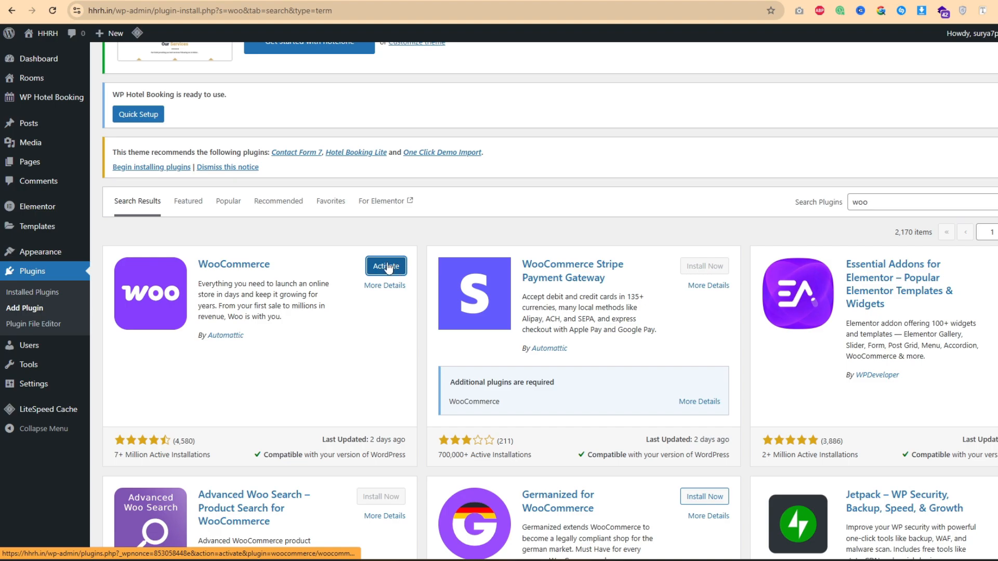
{"action": "left_click", "coordinate": [389, 268]}
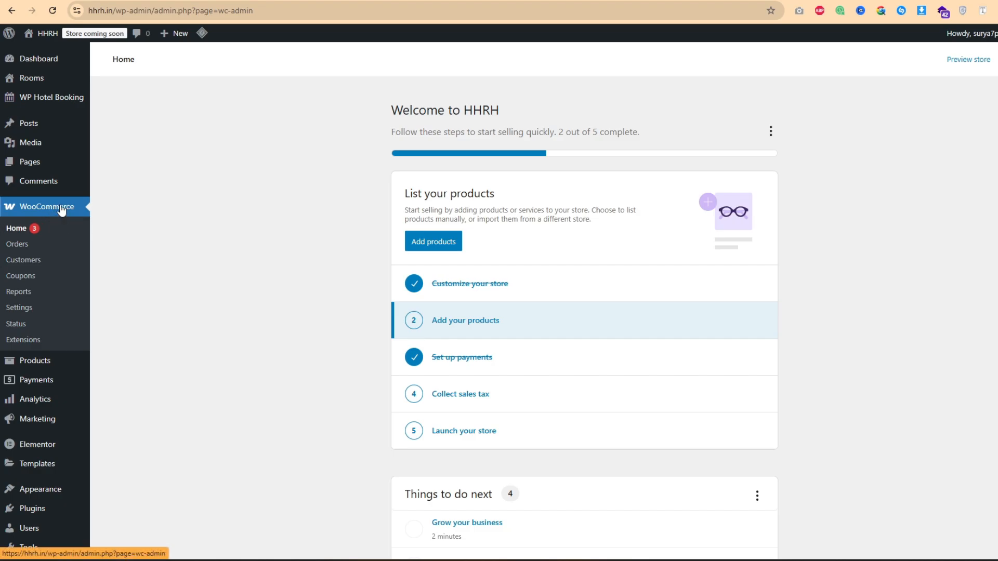
Open the WooCommerce settings and fill in the store's street address, city and postcode from the first saved address
{"action": "left_click", "coordinate": [18, 308]}
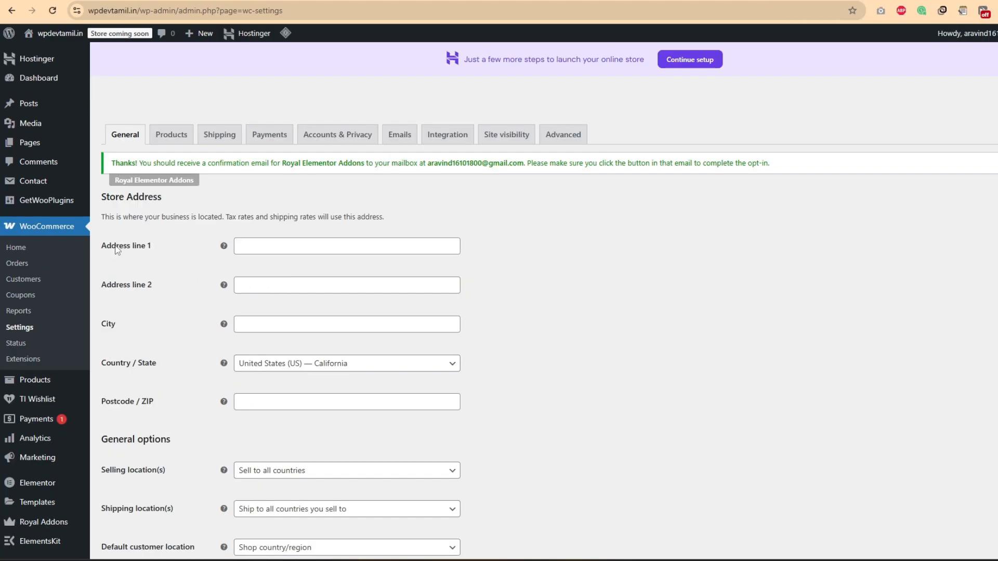
{"action": "left_click", "coordinate": [272, 245]}
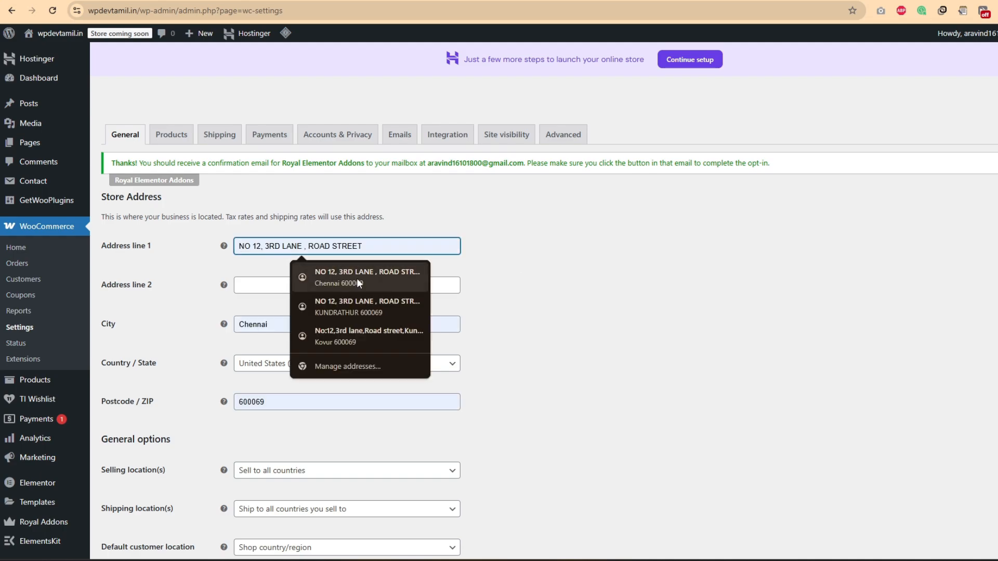
{"action": "left_click", "coordinate": [358, 279]}
{"action": "left_click", "coordinate": [301, 267]}
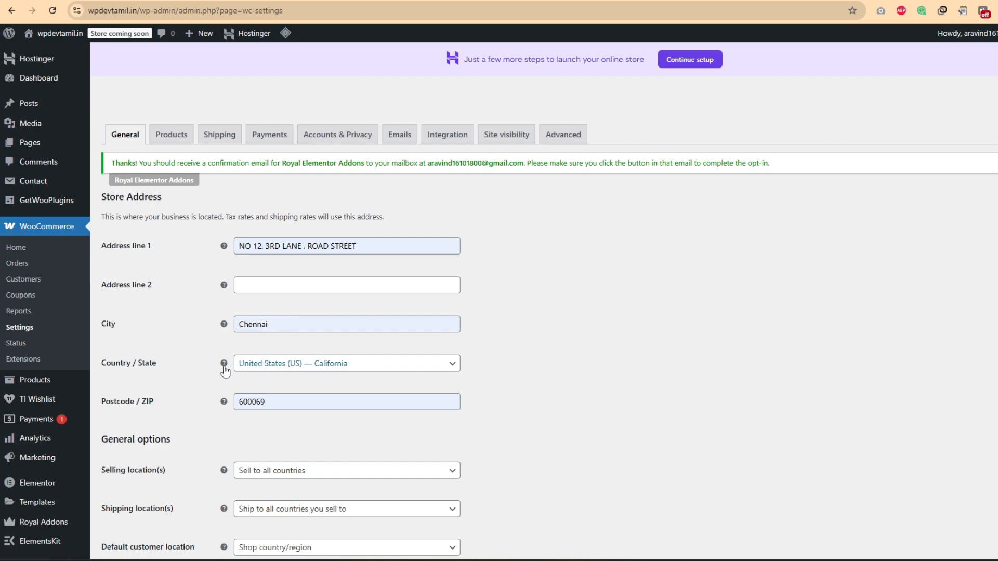
Set the store's country and state to India — Tamil Nadu
{"action": "left_click", "coordinate": [304, 365]}
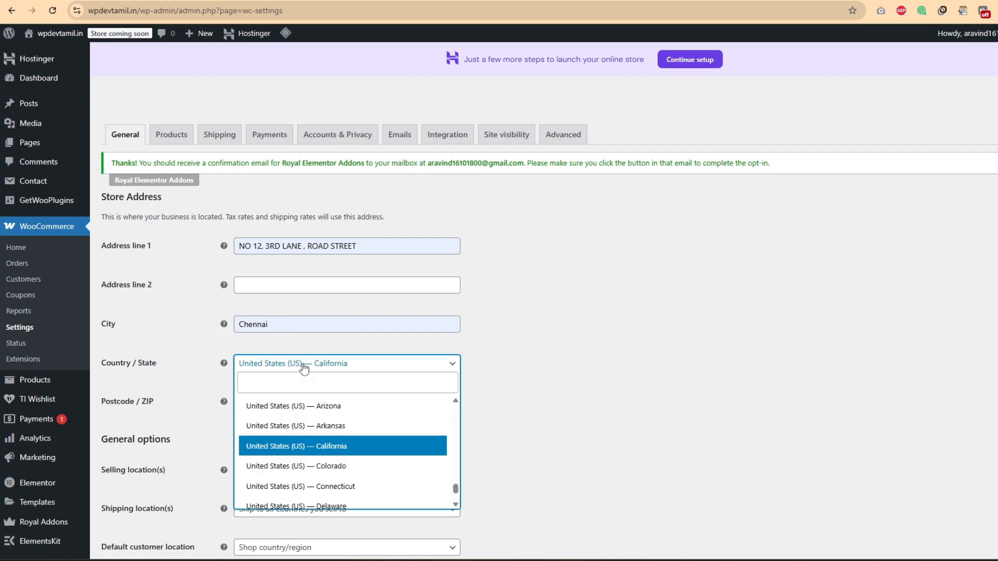
{"action": "left_click", "coordinate": [307, 385]}
{"action": "type", "text": "ind"}
{"action": "key", "text": "BackSpace"}
{"action": "key", "text": "BackSpace"}
{"action": "key", "text": "BackSpace"}
{"action": "type", "text": "tamil"}
{"action": "key", "text": "Return"}
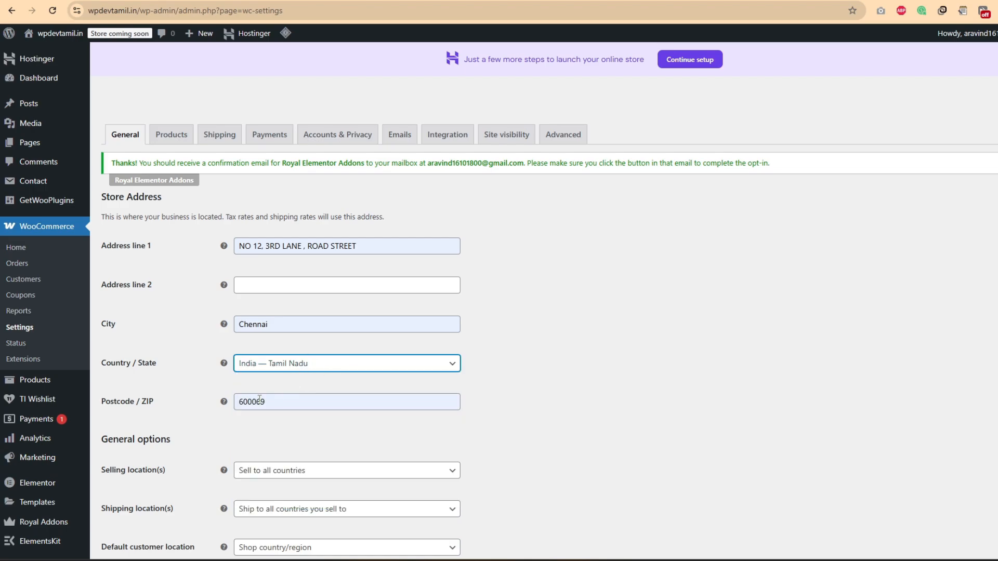
Set the selling locations to specific countries and choose India as the only country
{"action": "scroll", "coordinate": [473, 389], "scroll_direction": "down", "scroll_amount": 3}
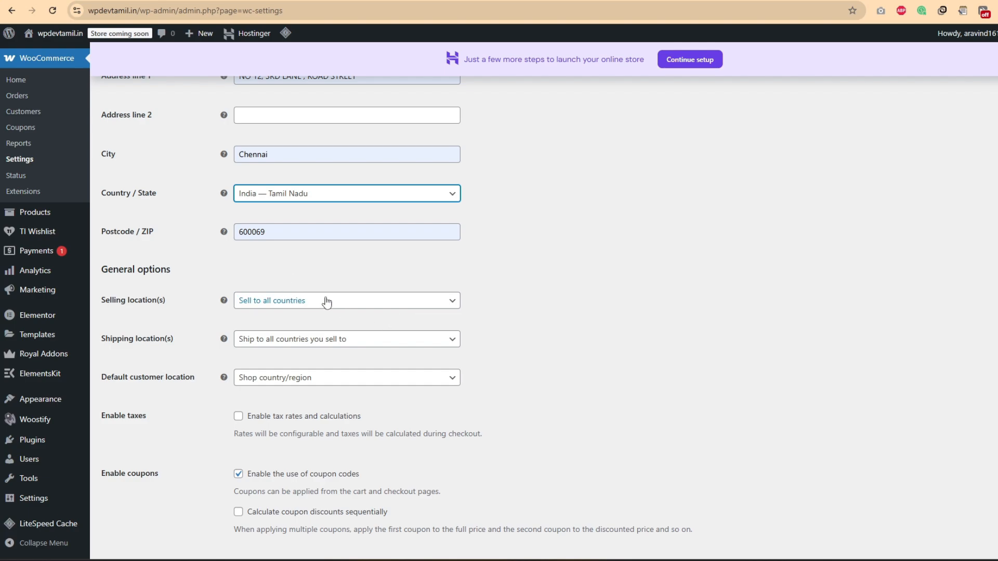
{"action": "left_click", "coordinate": [349, 302]}
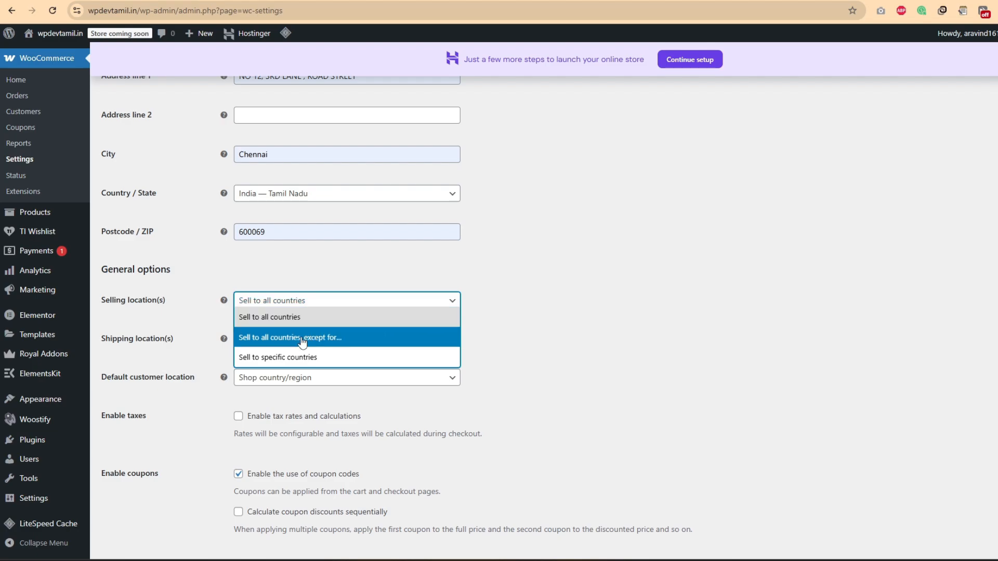
{"action": "left_click", "coordinate": [299, 359]}
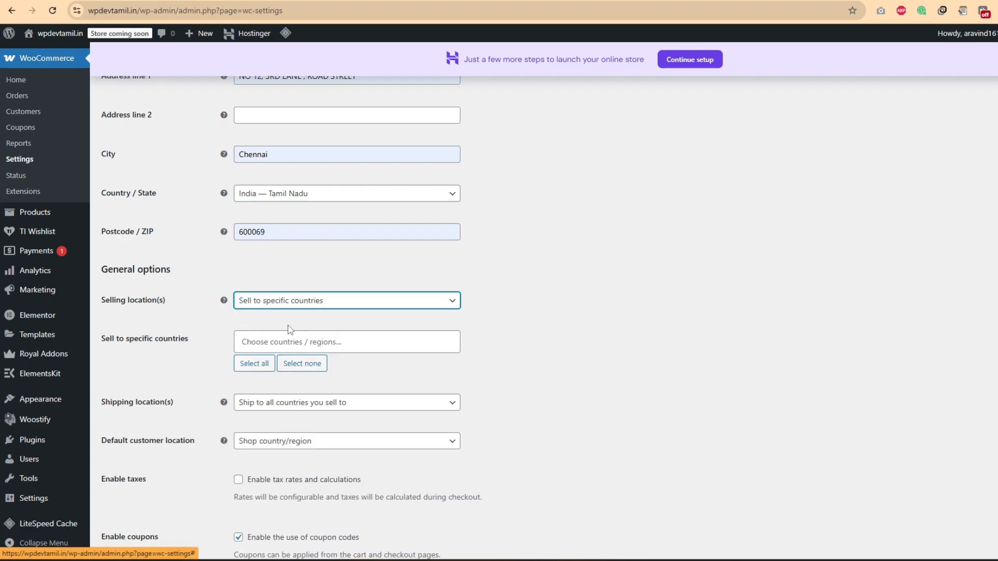
{"action": "left_click", "coordinate": [298, 340]}
{"action": "type", "text": "idn"}
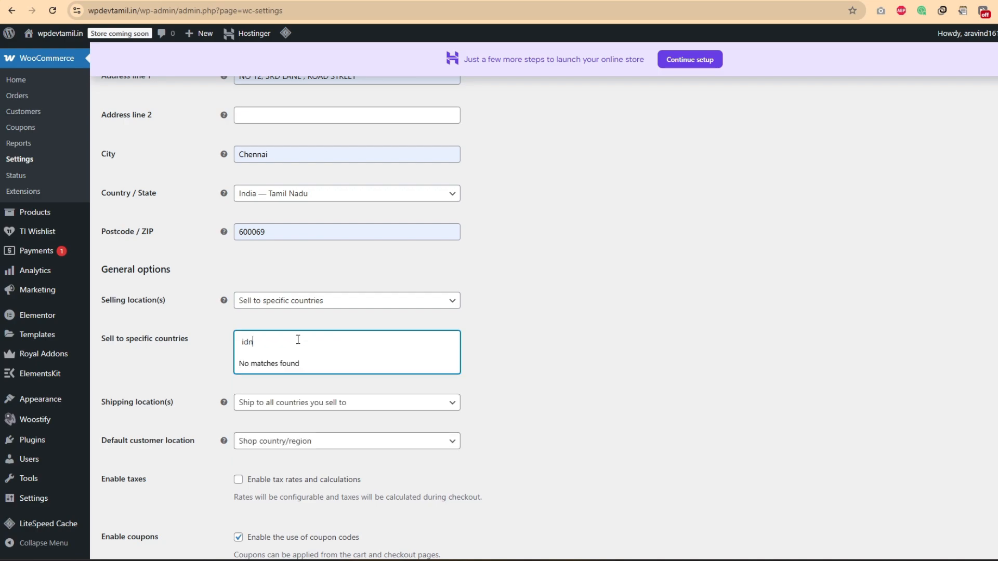
{"action": "key", "text": "BackSpace"}
{"action": "key", "text": "BackSpace"}
{"action": "type", "text": "ndia"}
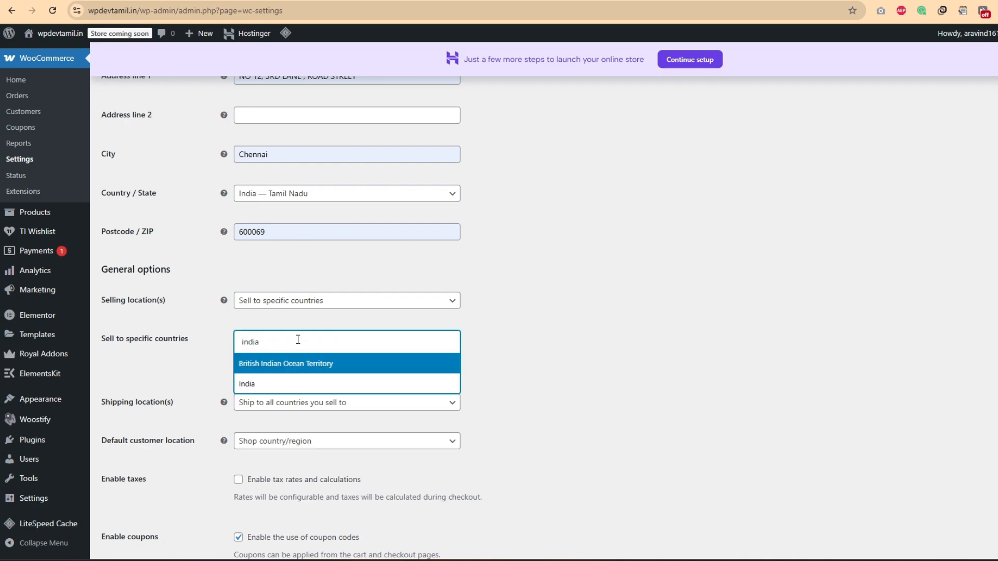
{"action": "left_click", "coordinate": [275, 385]}
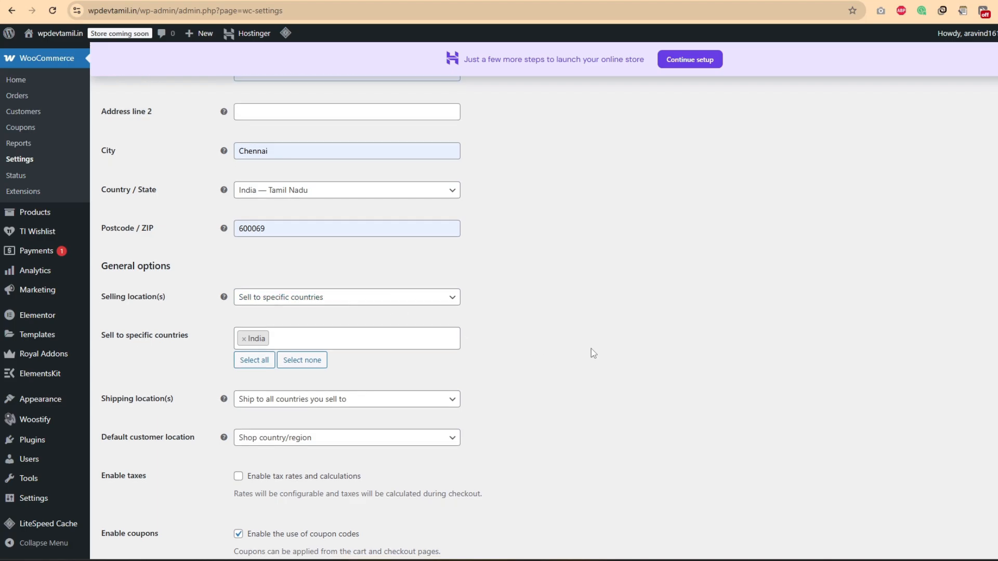
Enable tax rates and calculations and set the store currency to Indian rupee (₹) — INR
{"action": "scroll", "coordinate": [590, 350], "scroll_direction": "down", "scroll_amount": 3}
{"action": "left_click", "coordinate": [278, 312]}
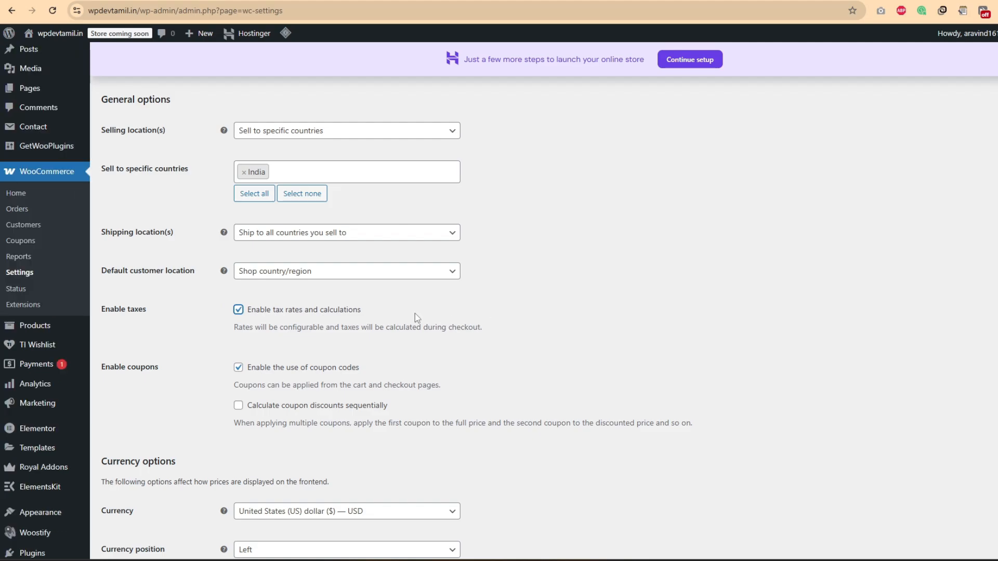
{"action": "scroll", "coordinate": [415, 314], "scroll_direction": "down", "scroll_amount": 2}
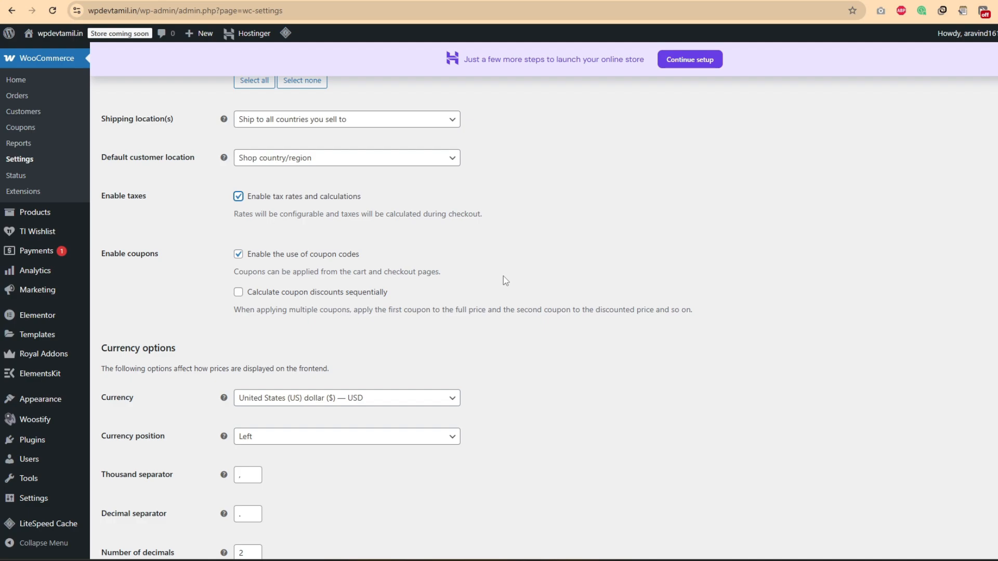
{"action": "scroll", "coordinate": [359, 275], "scroll_direction": "down", "scroll_amount": 2}
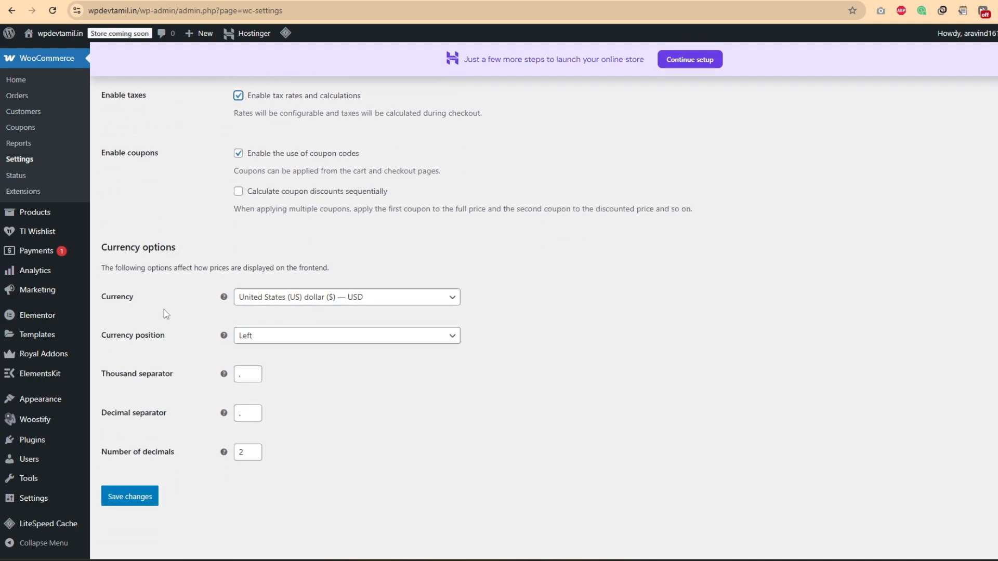
{"action": "left_click", "coordinate": [365, 303]}
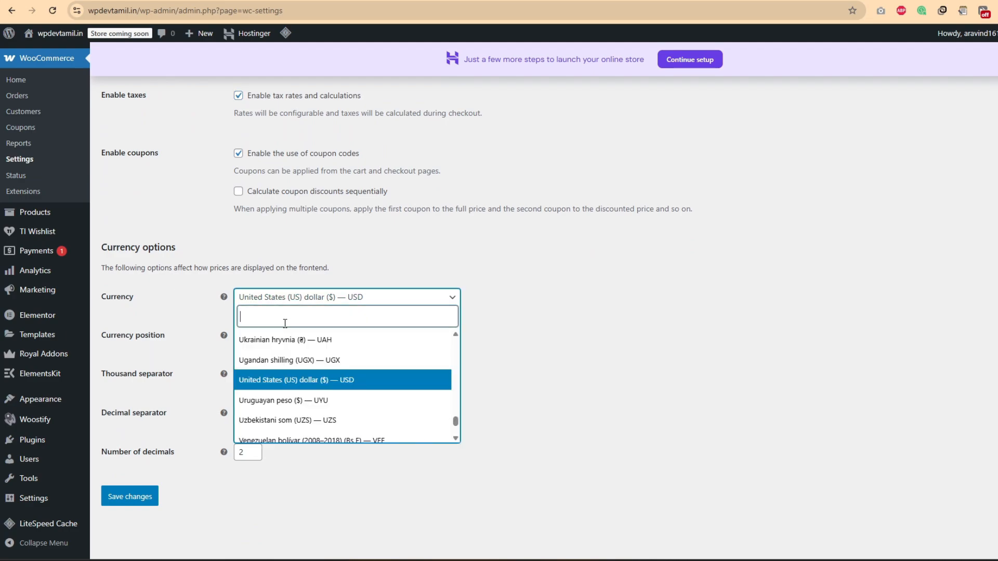
{"action": "type", "text": "india"}
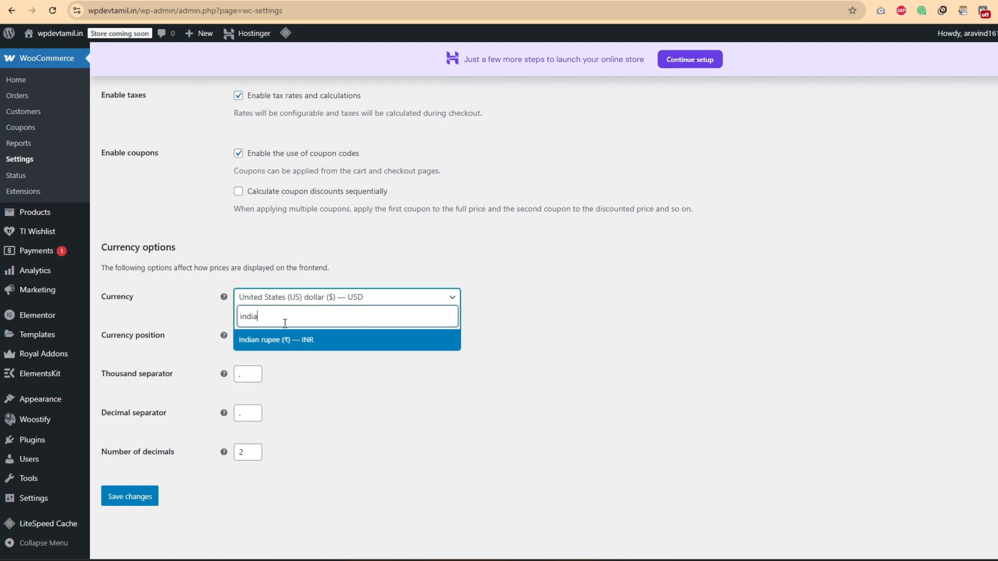
{"action": "key", "text": "Return"}
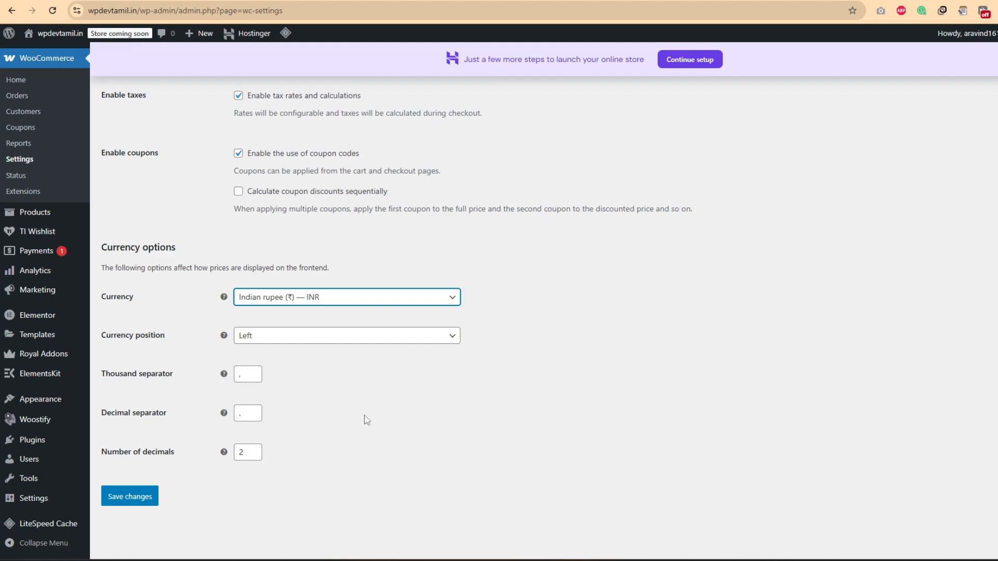
Review the general store settings and save the changes
{"action": "scroll", "coordinate": [366, 420], "scroll_direction": "up", "scroll_amount": 7}
{"action": "scroll", "coordinate": [366, 420], "scroll_direction": "down", "scroll_amount": 7}
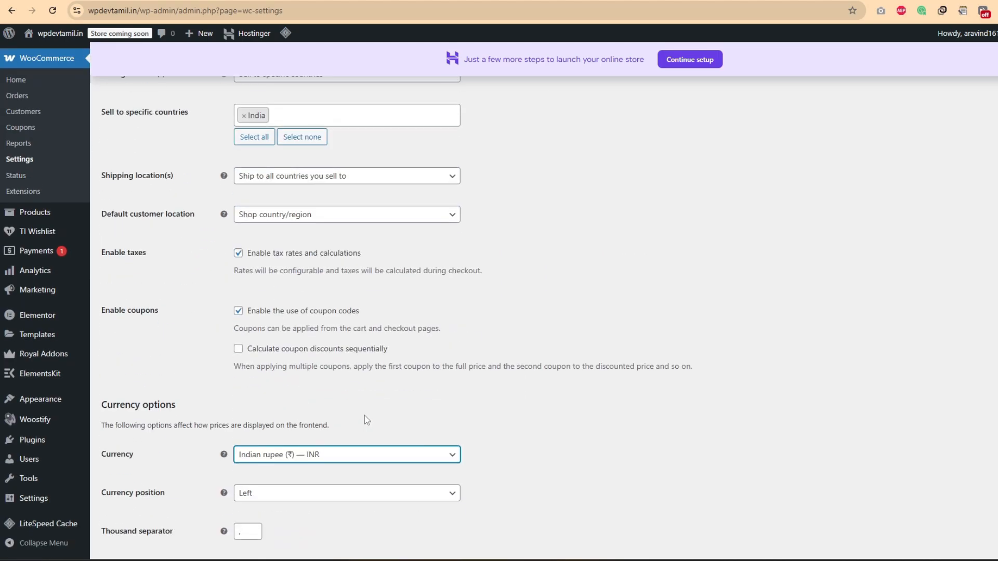
{"action": "left_click", "coordinate": [138, 499]}
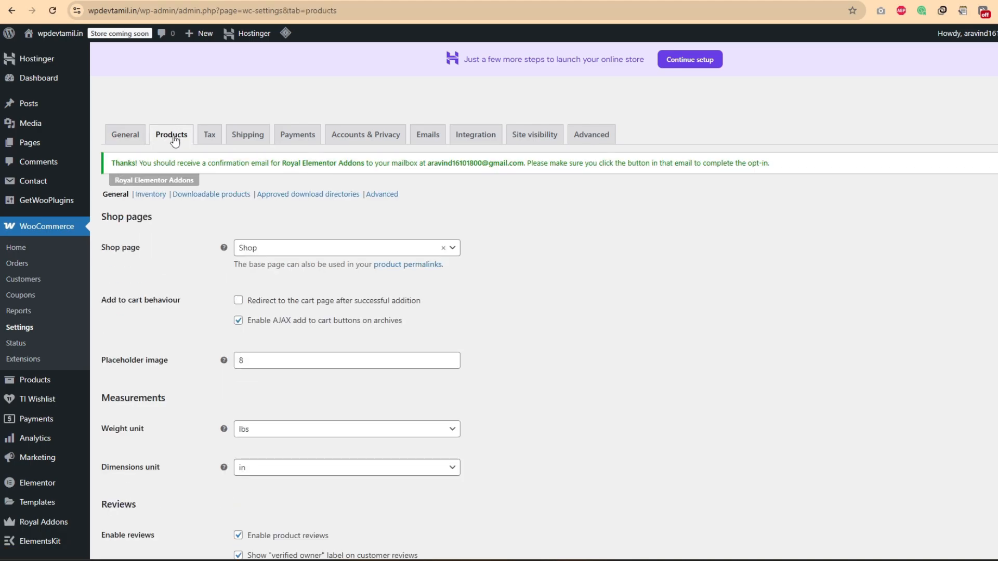
In the product settings, set the weight unit to g and the dimensions unit to cm, and save the changes
{"action": "scroll", "coordinate": [464, 326], "scroll_direction": "down", "scroll_amount": 3}
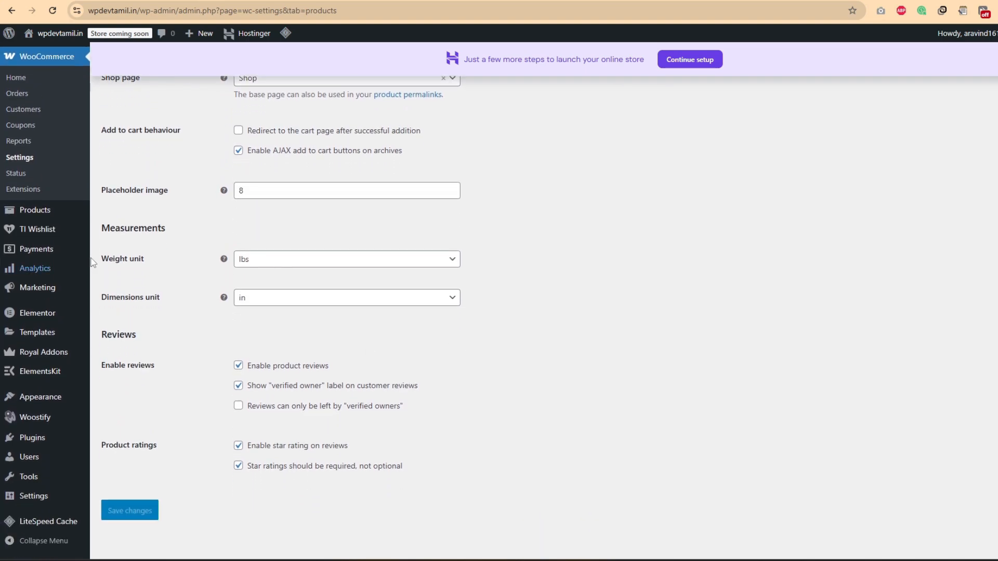
{"action": "left_click", "coordinate": [315, 269]}
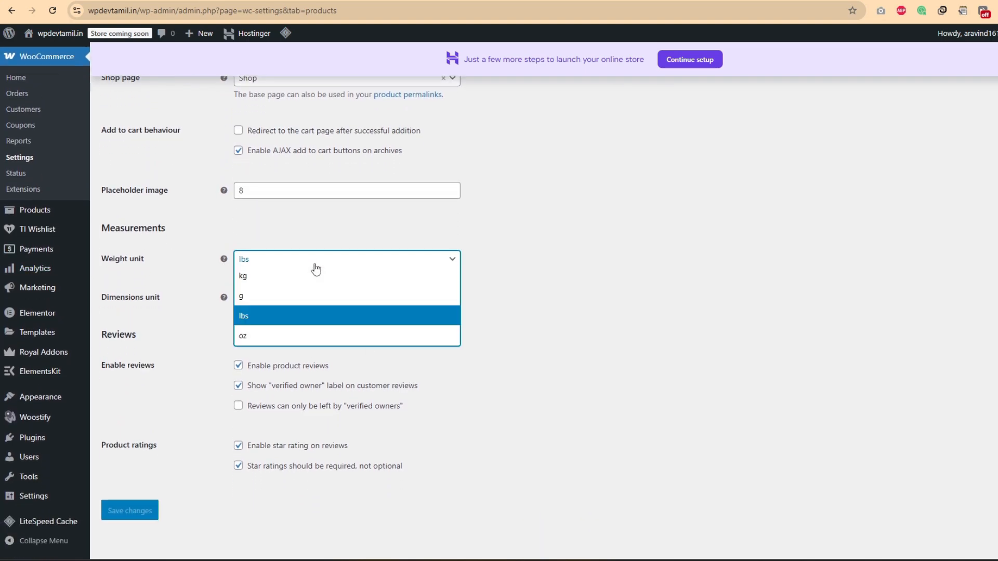
{"action": "left_click", "coordinate": [271, 305]}
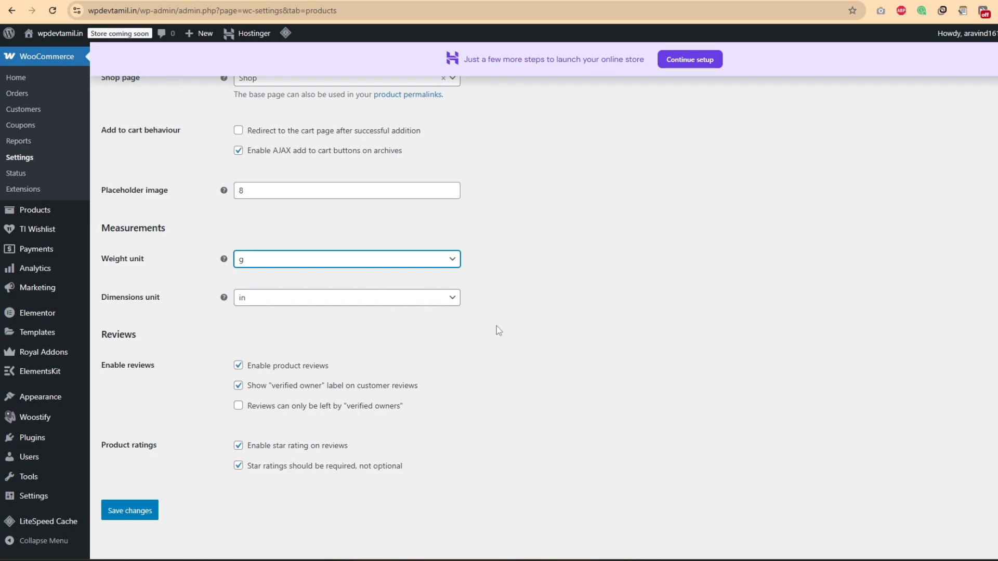
{"action": "left_click", "coordinate": [314, 300]}
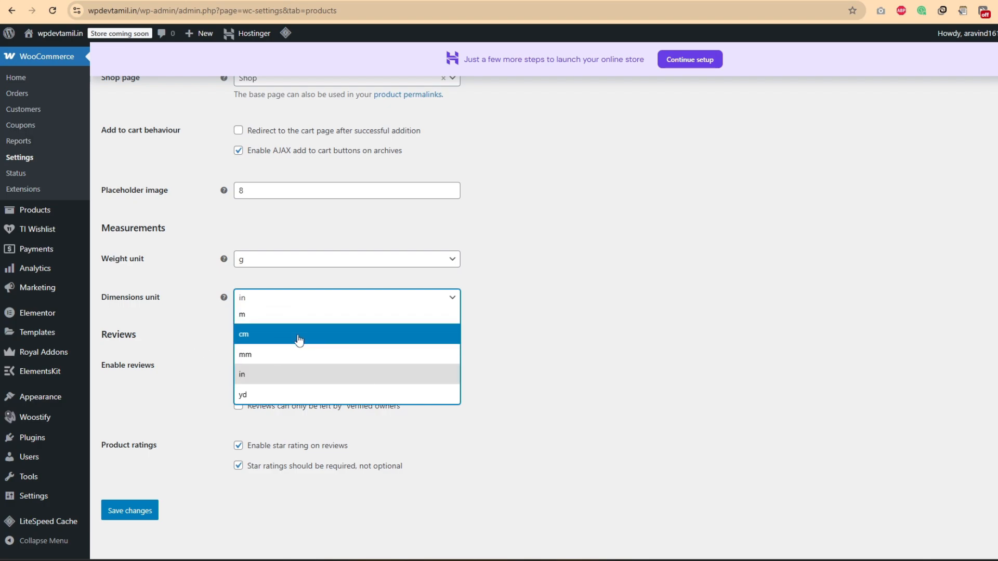
{"action": "left_click", "coordinate": [329, 338]}
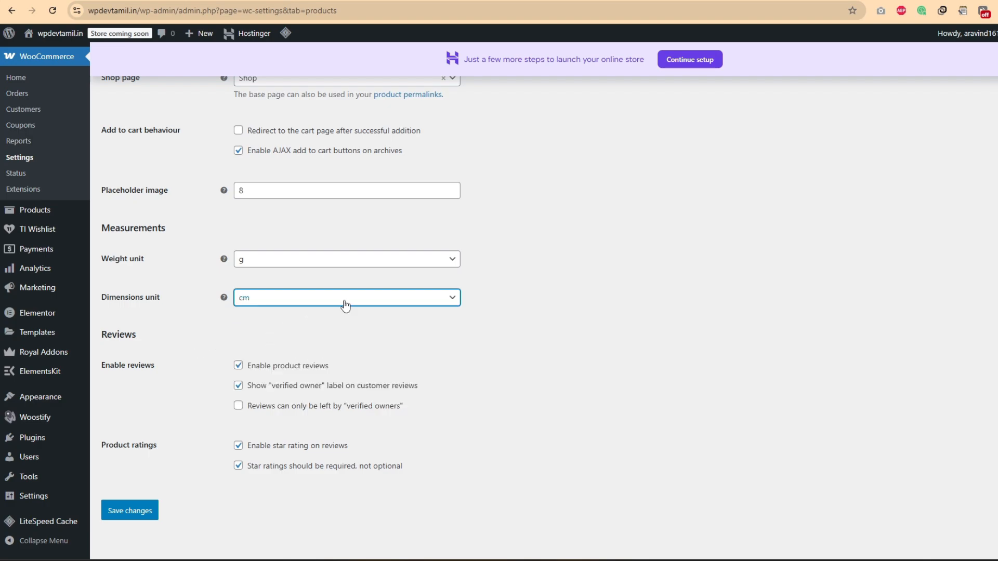
{"action": "scroll", "coordinate": [378, 343], "scroll_direction": "down", "scroll_amount": 1}
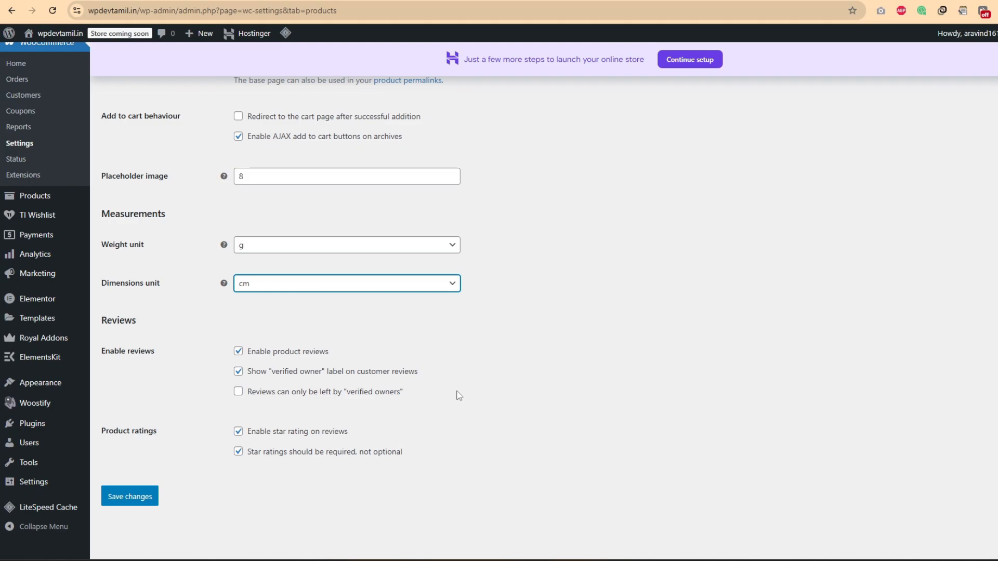
{"action": "scroll", "coordinate": [377, 364], "scroll_direction": "up", "scroll_amount": 3}
{"action": "scroll", "coordinate": [376, 388], "scroll_direction": "down", "scroll_amount": 3}
{"action": "left_click", "coordinate": [133, 496]}
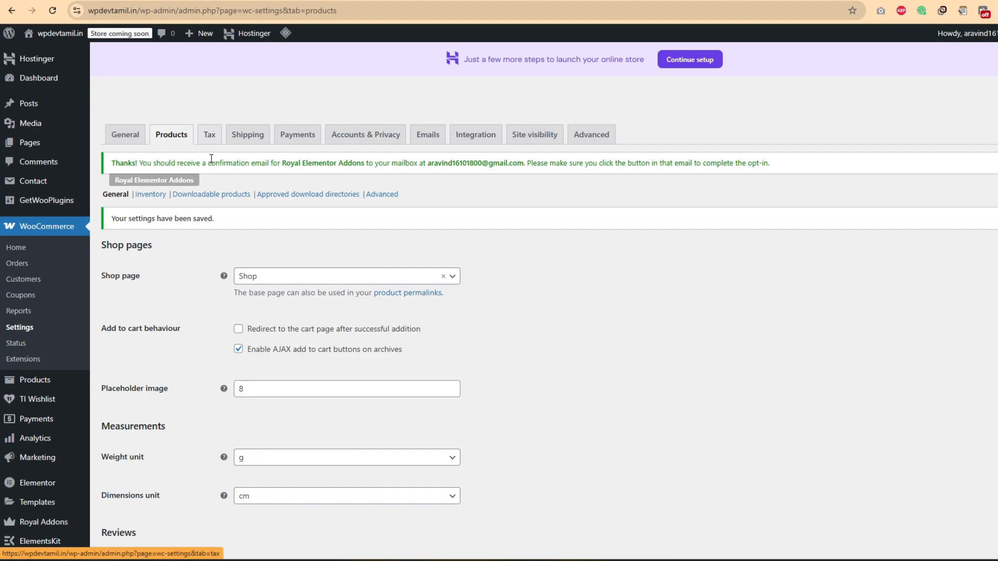
Add "GST 18%" as an additional tax class in the tax options and save the changes
{"action": "left_click", "coordinate": [209, 137]}
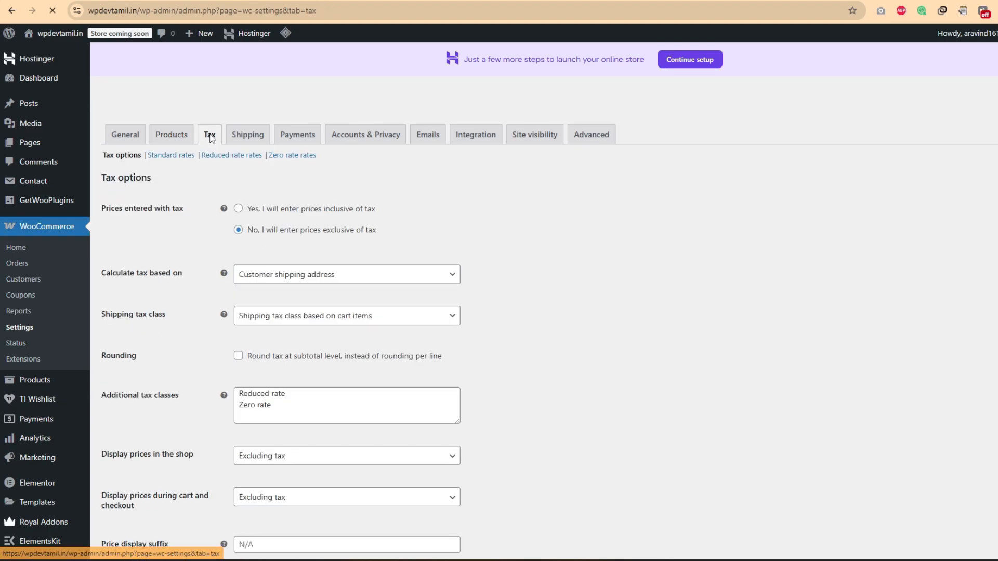
{"action": "scroll", "coordinate": [512, 345], "scroll_direction": "down", "scroll_amount": 2}
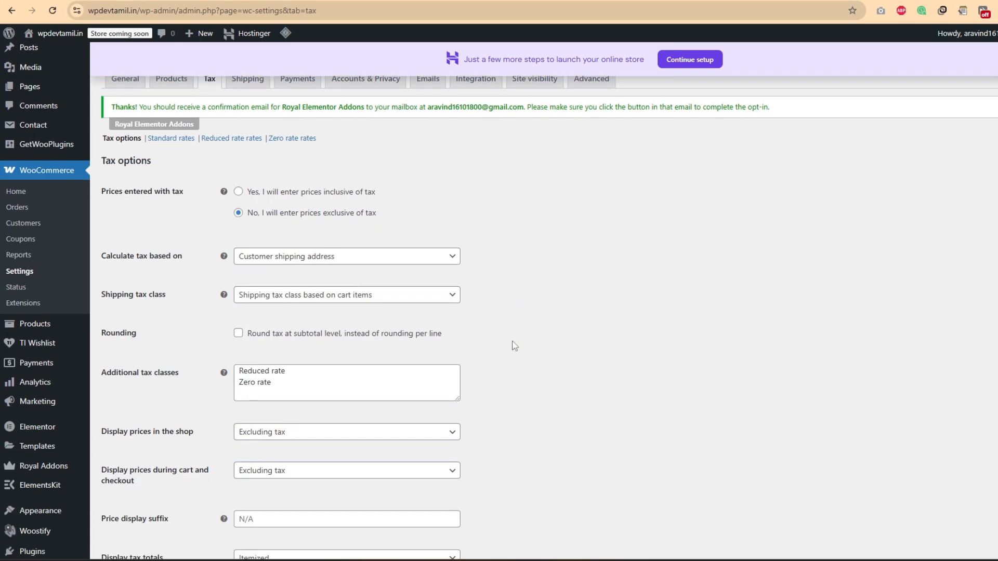
{"action": "scroll", "coordinate": [251, 266], "scroll_direction": "down", "scroll_amount": 1}
{"action": "left_click", "coordinate": [310, 275]}
{"action": "key", "text": "Return"}
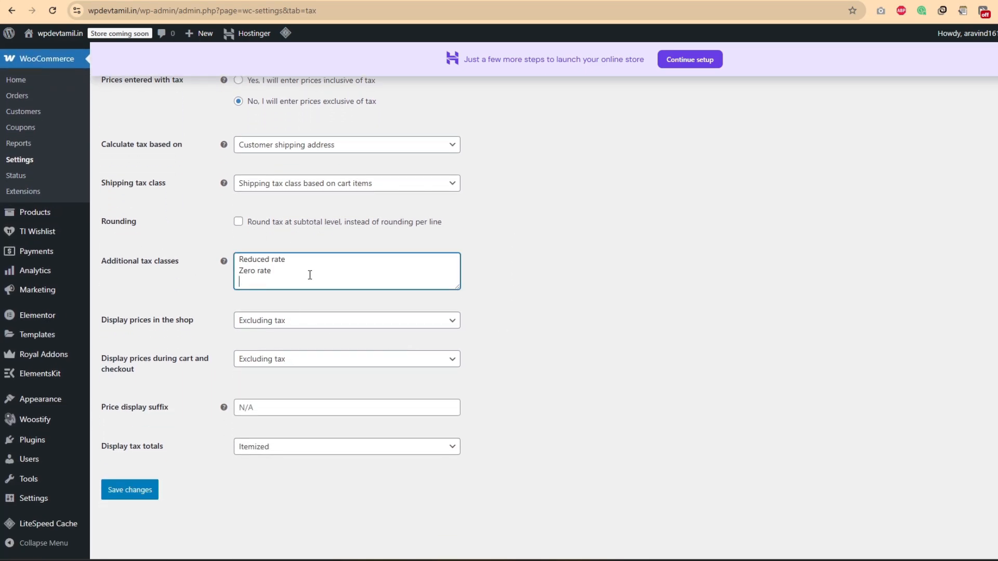
{"action": "type", "text": "GST 18%"}
{"action": "left_click", "coordinate": [508, 329]}
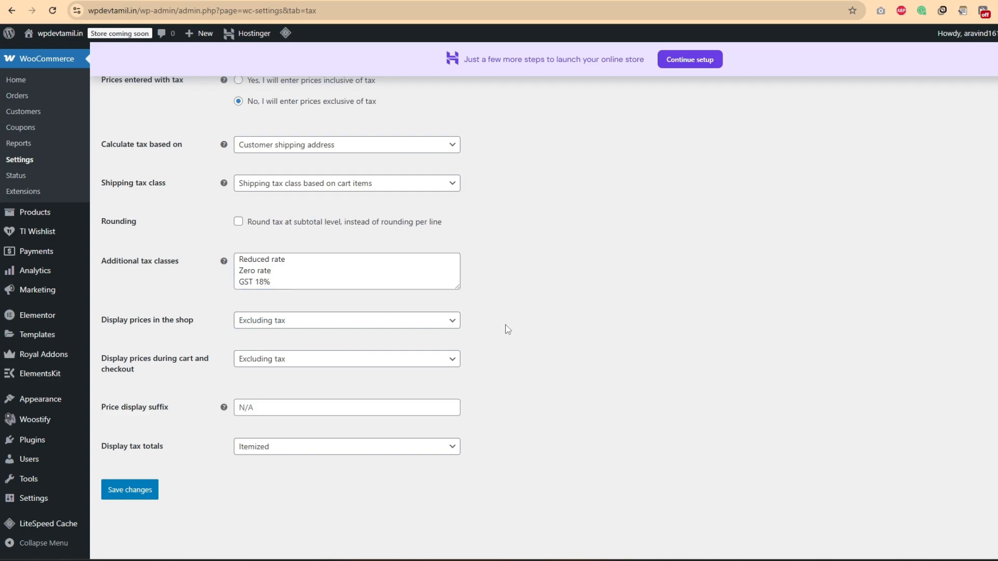
{"action": "left_click", "coordinate": [133, 491]}
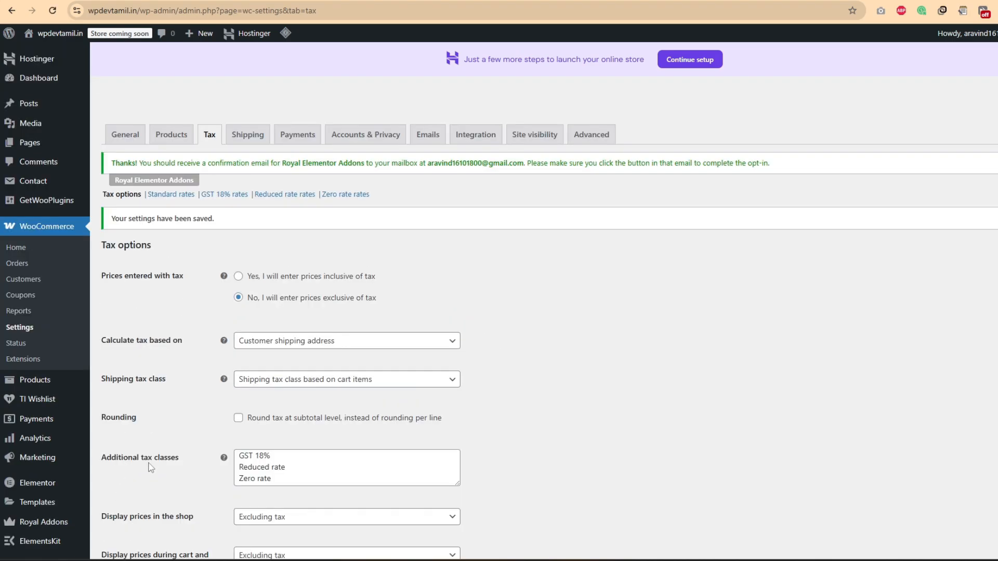
Add a tax rate row to the GST 18% rates with country code IN and rate 18%, and save the changes
{"action": "left_click", "coordinate": [226, 197]}
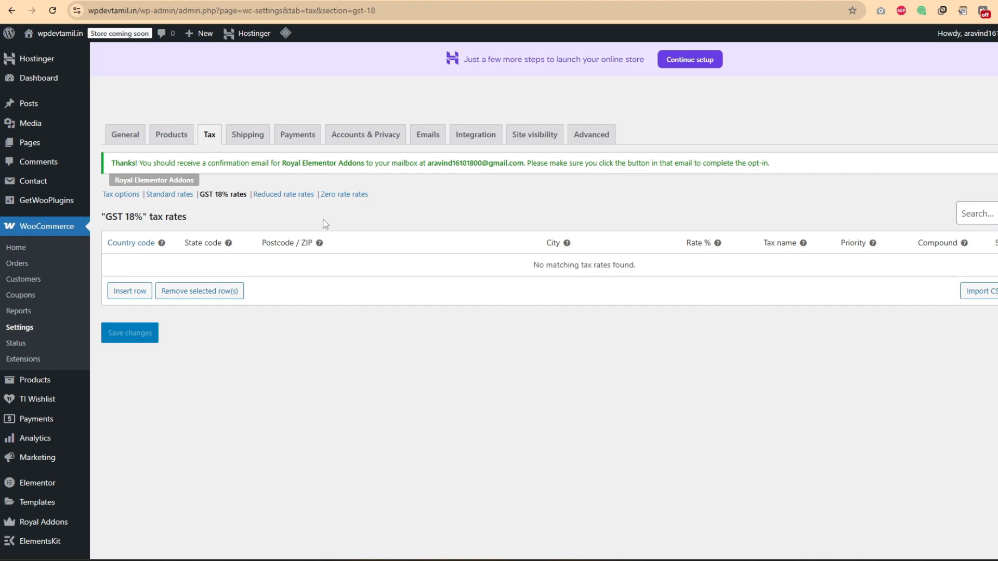
{"action": "left_click", "coordinate": [125, 291]}
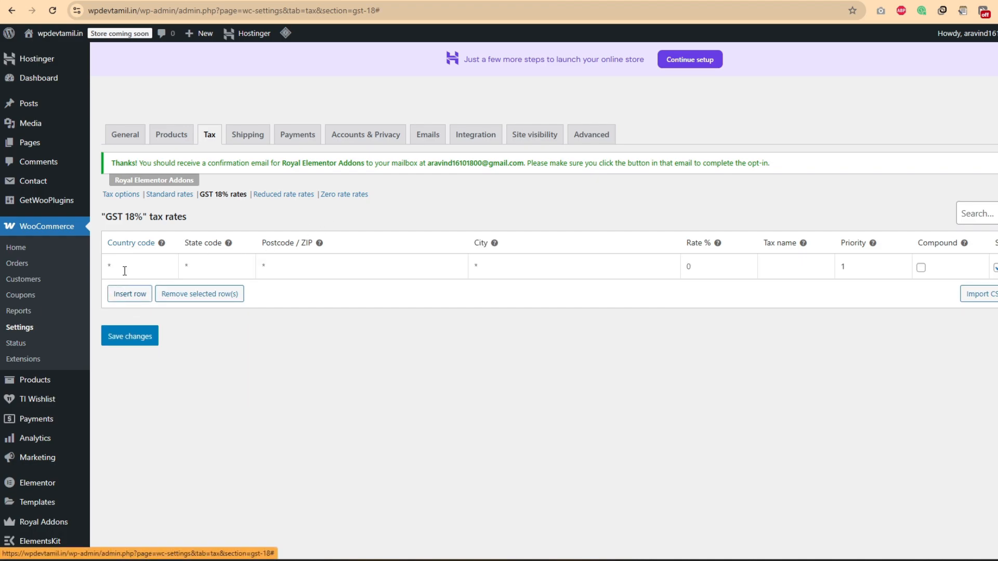
{"action": "type", "text": "INDIA"}
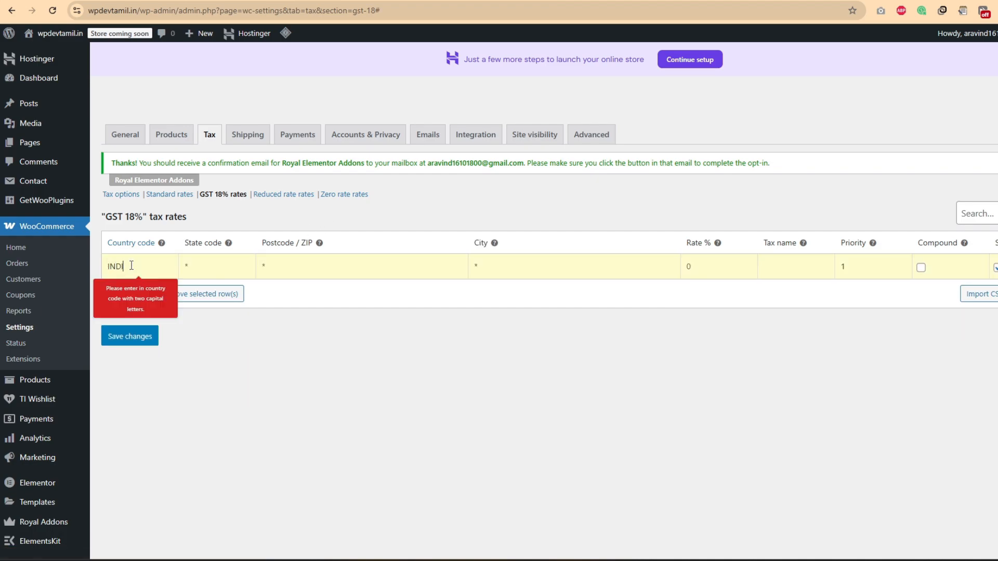
{"action": "key", "text": "BackSpace"}
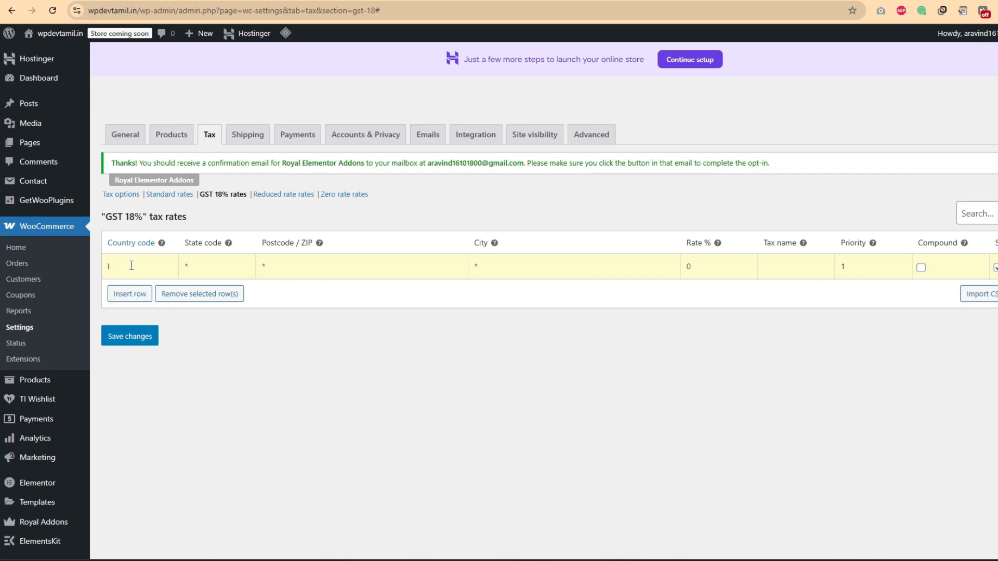
{"action": "left_click", "coordinate": [111, 288]}
{"action": "left_click", "coordinate": [712, 266]}
{"action": "type", "text": "18%"}
{"action": "left_click", "coordinate": [129, 337]}
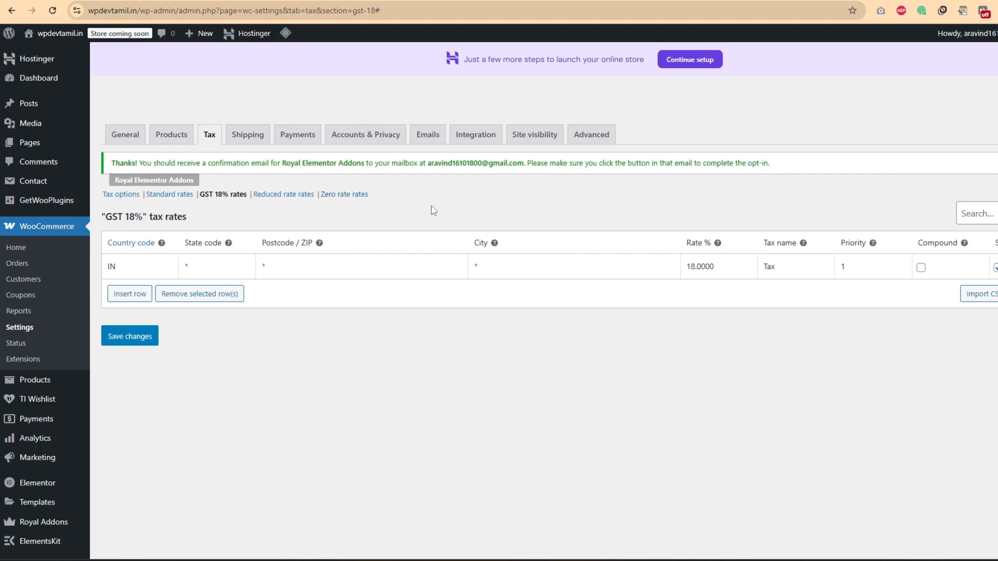
In the shipping settings, start a new shipping zone and name it TamilNadu
{"action": "left_click", "coordinate": [251, 138]}
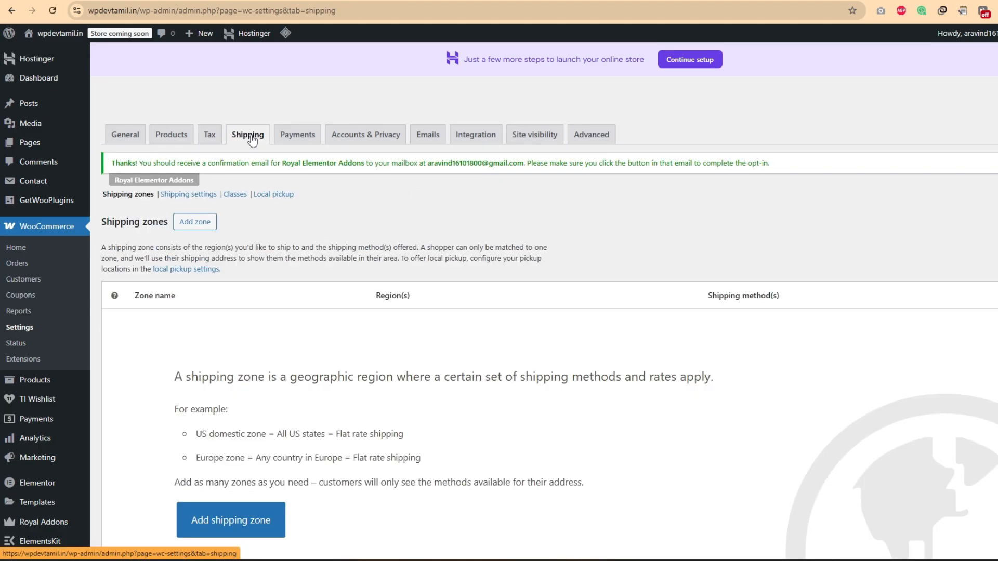
{"action": "scroll", "coordinate": [447, 287], "scroll_direction": "down", "scroll_amount": 2}
{"action": "scroll", "coordinate": [488, 292], "scroll_direction": "down", "scroll_amount": 2}
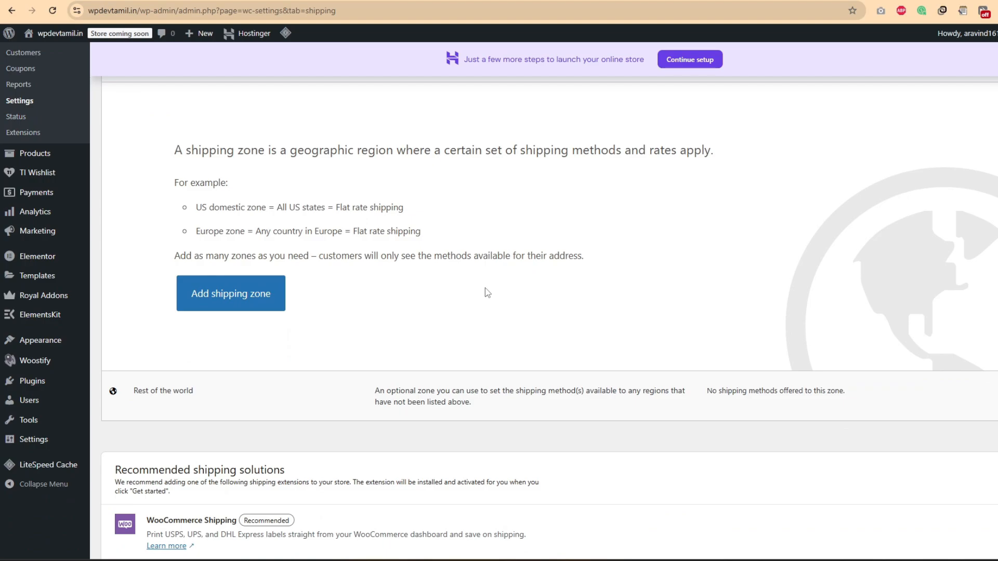
{"action": "scroll", "coordinate": [484, 290], "scroll_direction": "up", "scroll_amount": 3}
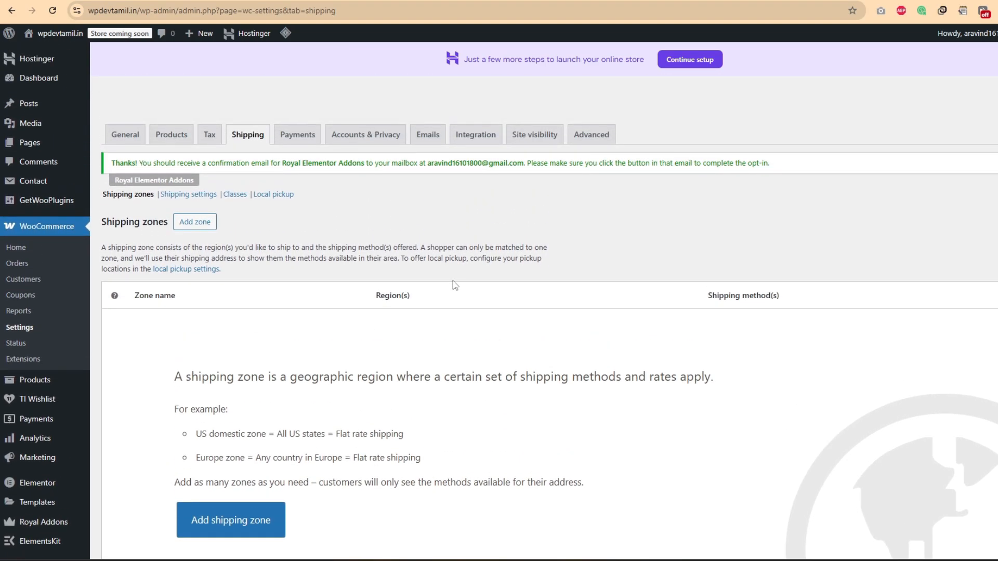
{"action": "scroll", "coordinate": [457, 283], "scroll_direction": "down", "scroll_amount": 1}
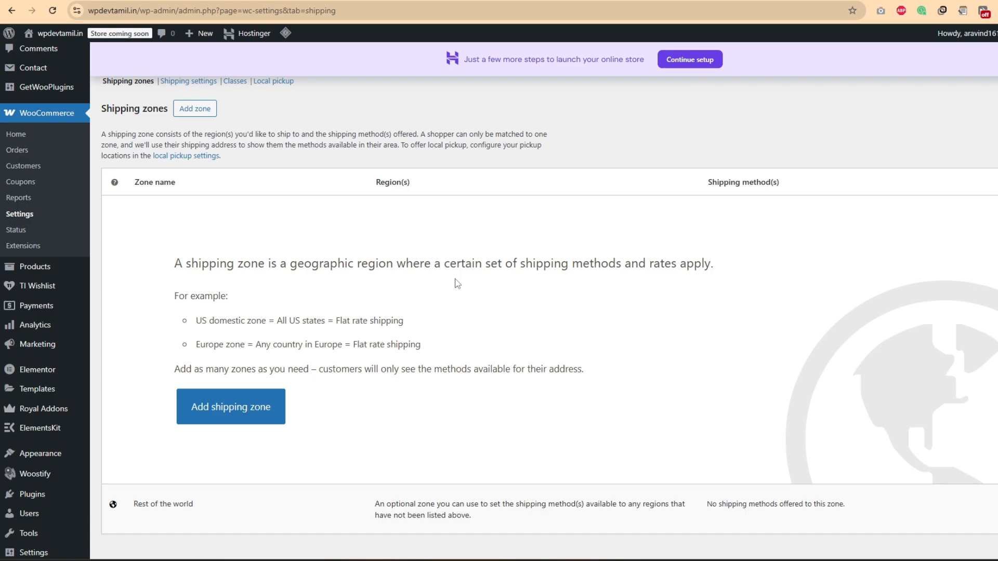
{"action": "left_click", "coordinate": [225, 411]}
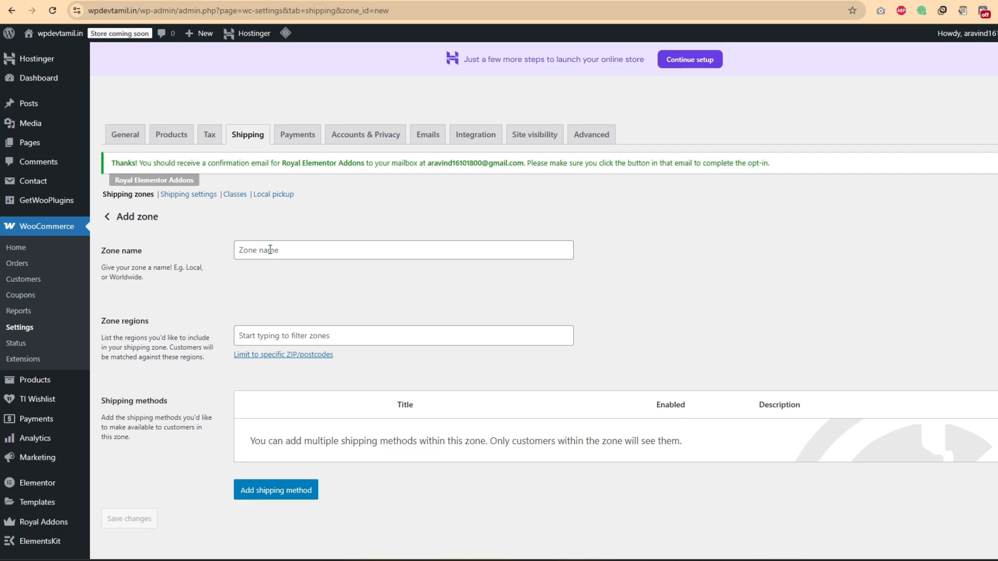
{"action": "left_click", "coordinate": [270, 250]}
{"action": "type", "text": "T"}
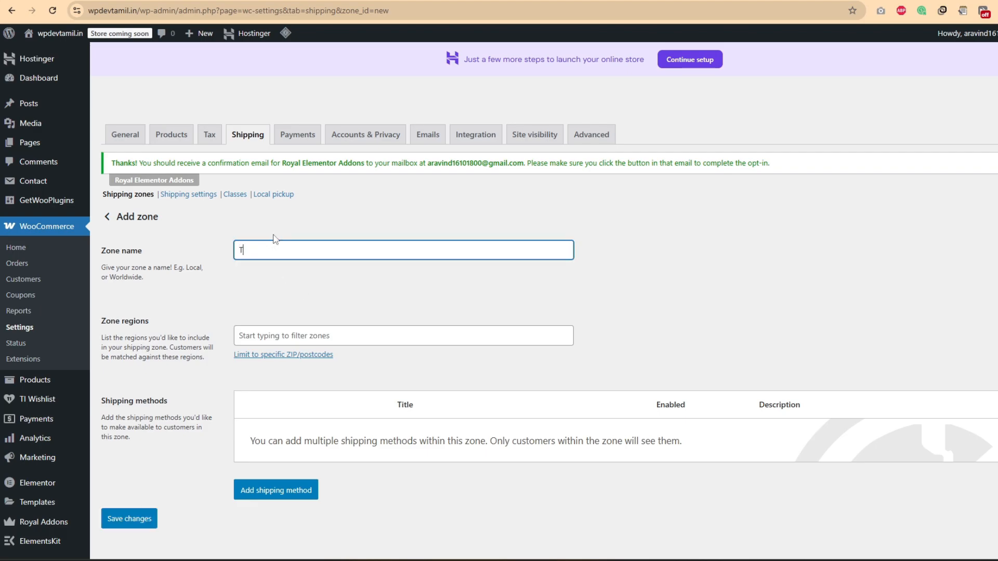
{"action": "type", "text": "amilNadu"}
Add a flat rate shipping method to the TamilNadu zone and continue to its setup
{"action": "scroll", "coordinate": [435, 356], "scroll_direction": "down", "scroll_amount": 2}
{"action": "left_click", "coordinate": [275, 378]}
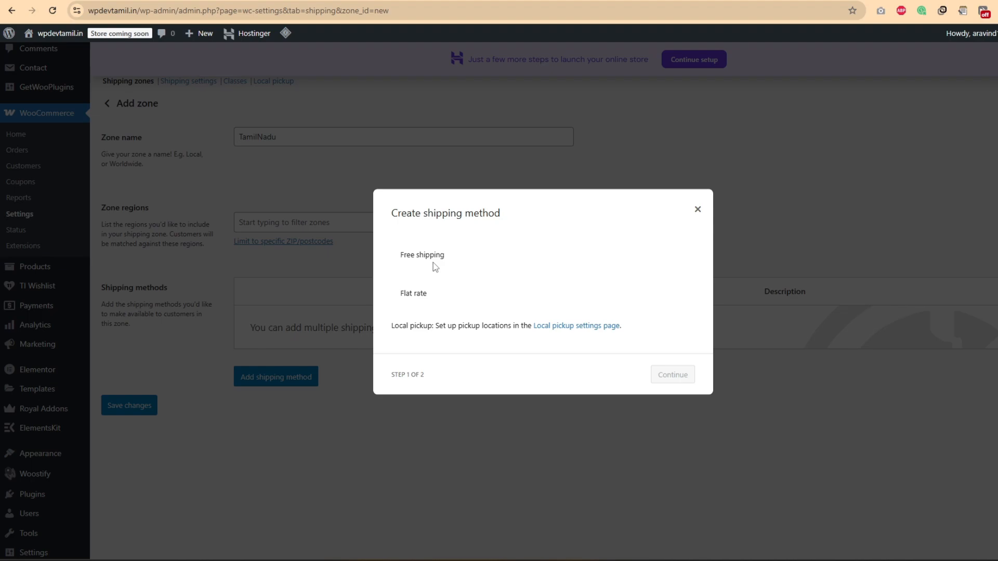
{"action": "left_click", "coordinate": [427, 294]}
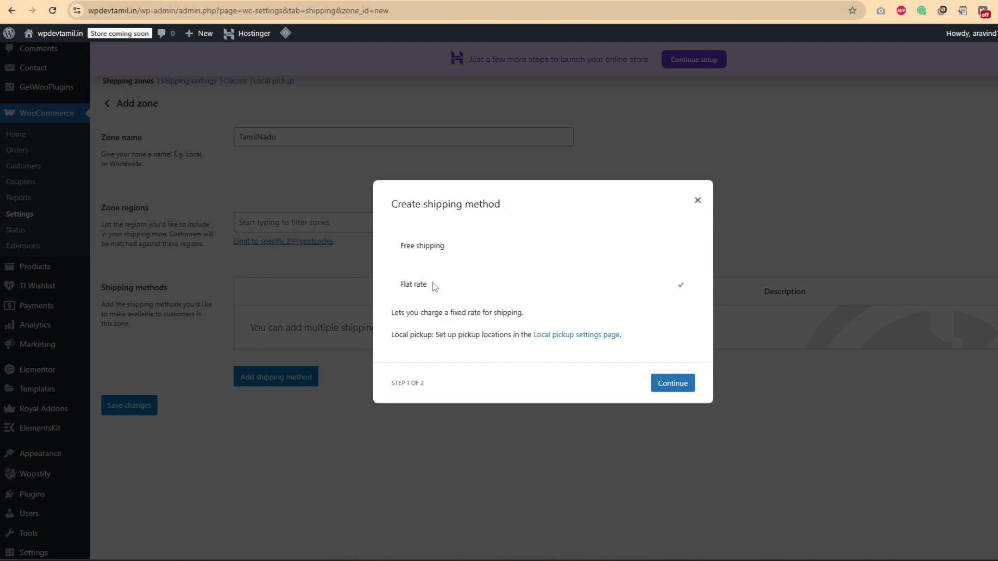
{"action": "left_click", "coordinate": [670, 383]}
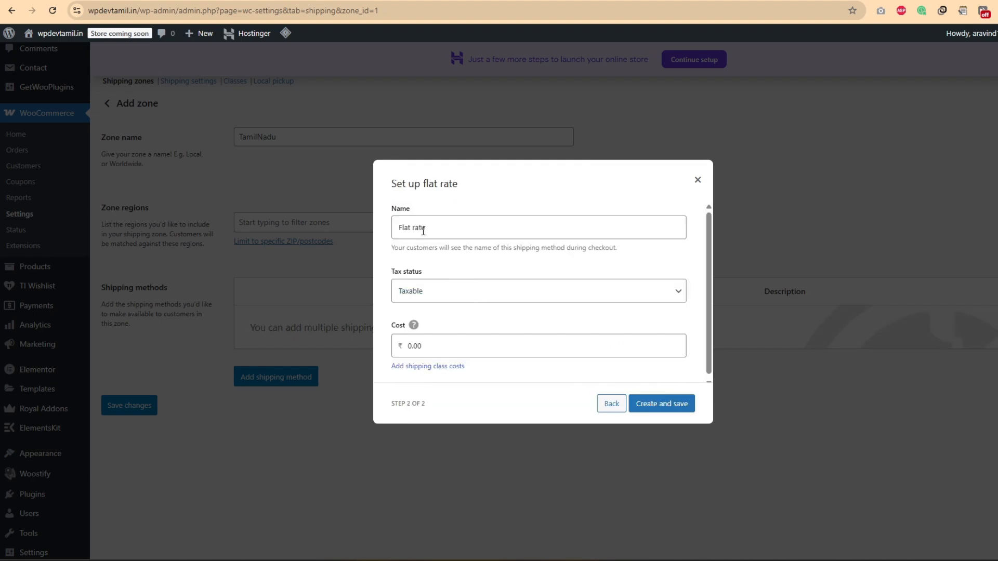
Set the flat rate cost to 50 * [qty], then create and save the TamilNadu shipping method
{"action": "left_click", "coordinate": [418, 345]}
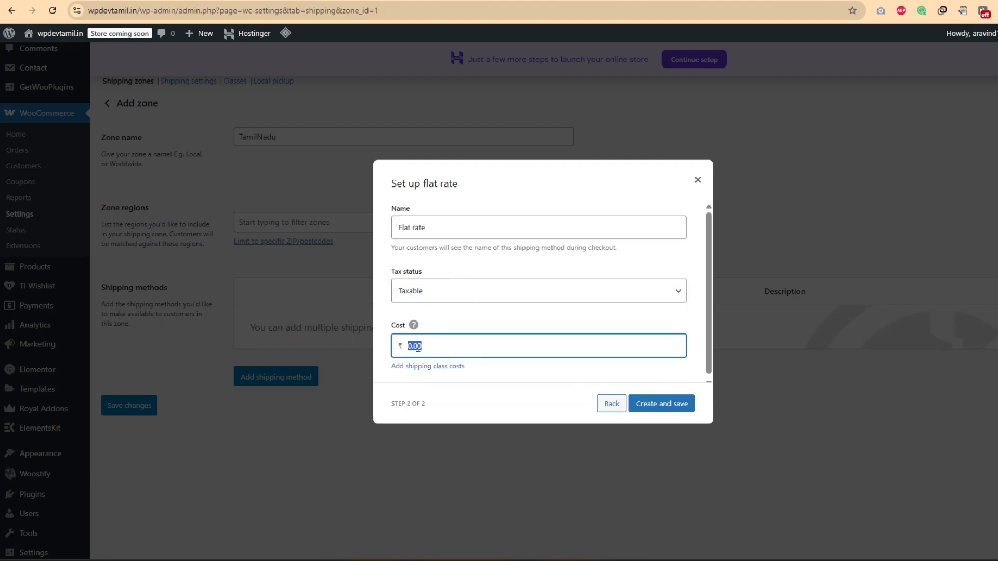
{"action": "left_click", "coordinate": [464, 344]}
{"action": "key", "text": "BackSpace"}
{"action": "key", "text": "BackSpace"}
{"action": "key", "text": "BackSpace"}
{"action": "key", "text": "BackSpace"}
{"action": "type", "text": "50"}
{"action": "type", "text": "*"}
{"action": "type", "text": " []"}
{"action": "type", "text": "qty"}
{"action": "double_click", "coordinate": [431, 345]}
{"action": "double_click", "coordinate": [412, 345]}
{"action": "mouse_move", "coordinate": [423, 345]}
{"action": "left_mouse_down"}
{"action": "mouse_move", "coordinate": [443, 346]}
{"action": "mouse_move", "coordinate": [405, 346]}
{"action": "left_mouse_up"}
{"action": "left_click", "coordinate": [466, 343]}
{"action": "left_click", "coordinate": [476, 346]}
{"action": "left_click_drag", "start_coordinate": [462, 346], "coordinate": [403, 346]}
{"action": "left_click", "coordinate": [455, 346]}
{"action": "left_click", "coordinate": [670, 407]}
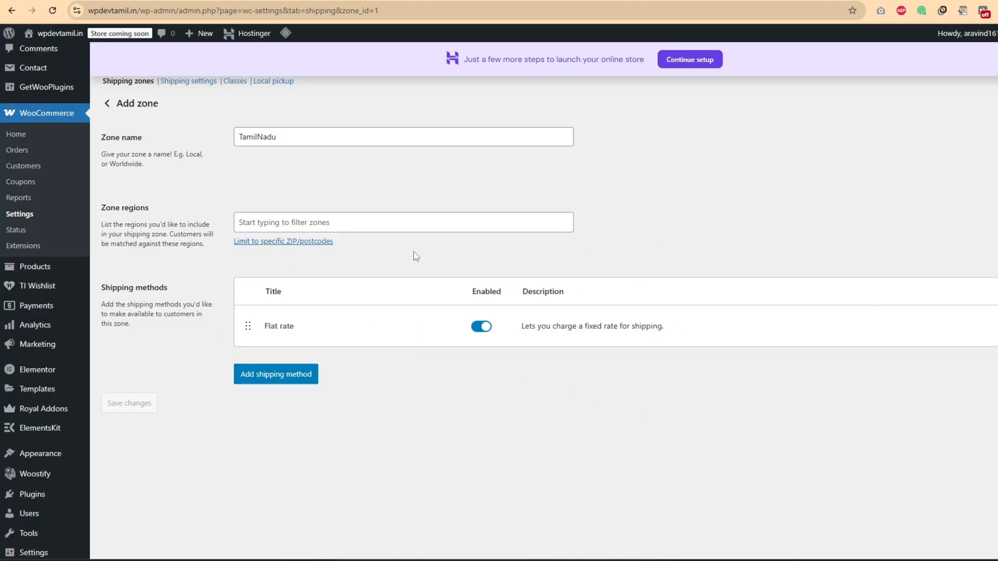
Return to the shipping zones list and start another zone named South India
{"action": "scroll", "coordinate": [478, 253], "scroll_direction": "down", "scroll_amount": 1}
{"action": "scroll", "coordinate": [478, 253], "scroll_direction": "up", "scroll_amount": 3}
{"action": "scroll", "coordinate": [510, 239], "scroll_direction": "down", "scroll_amount": 2}
{"action": "scroll", "coordinate": [429, 210], "scroll_direction": "up", "scroll_amount": 2}
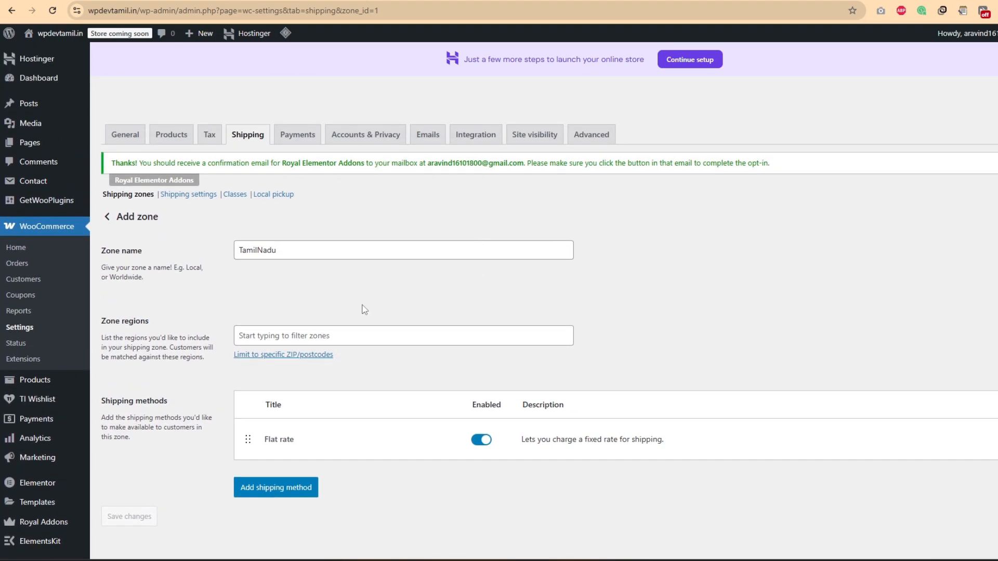
{"action": "left_click", "coordinate": [107, 217]}
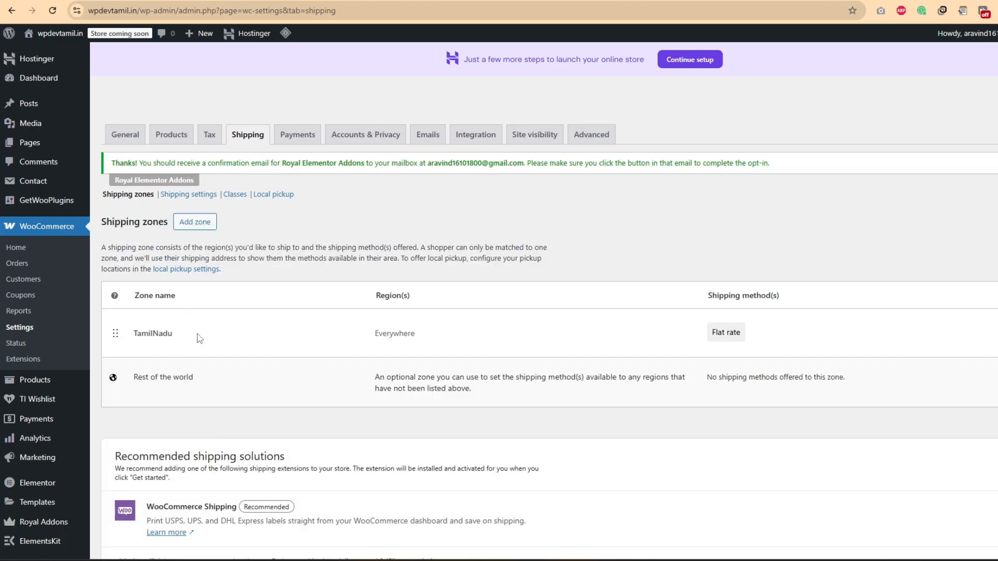
{"action": "left_click", "coordinate": [196, 223]}
{"action": "left_click", "coordinate": [274, 251]}
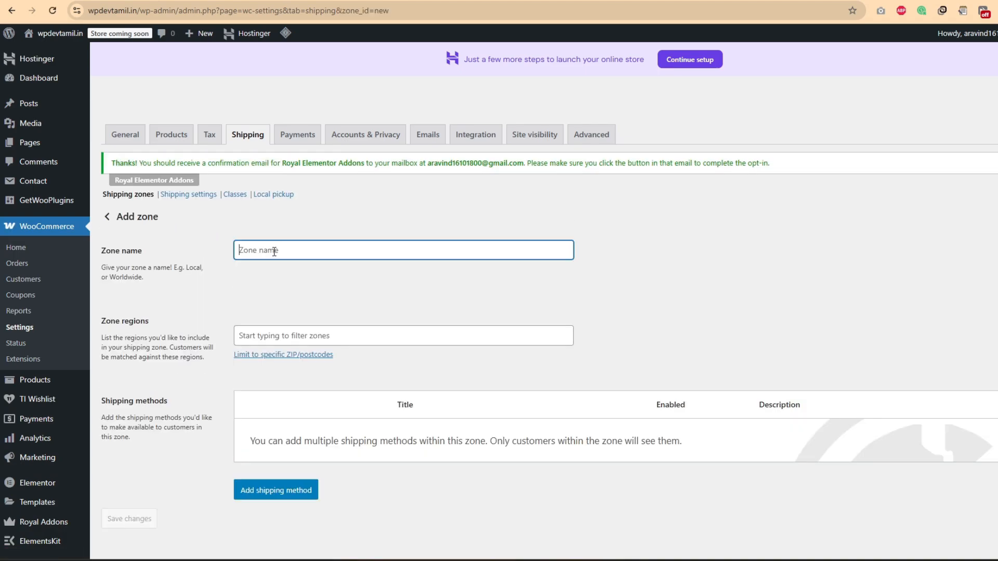
{"action": "type", "text": "South India"}
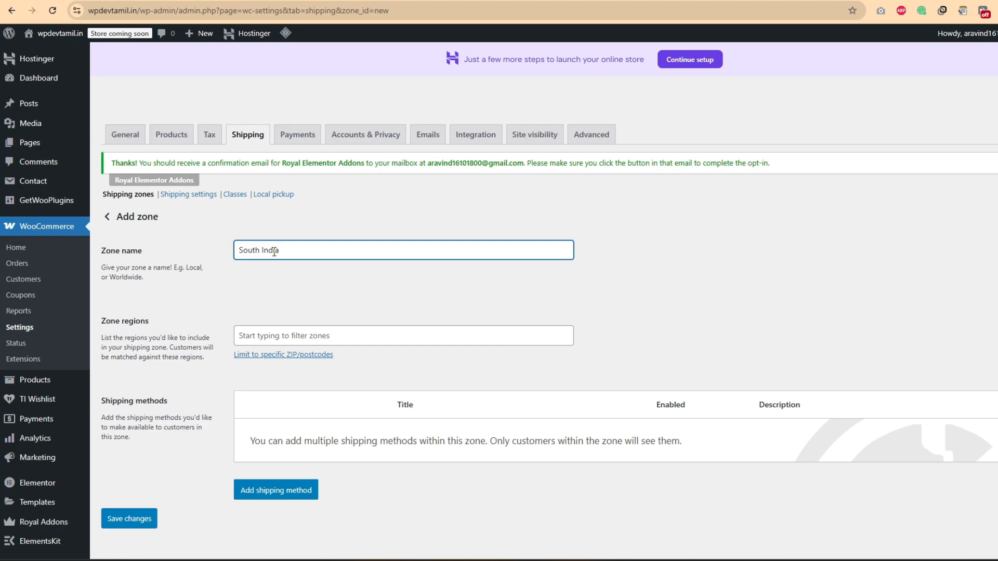
Add Andhra Pradesh, Karnataka, Kerala and Telangana as the regions of the South India zone
{"action": "left_click", "coordinate": [395, 343]}
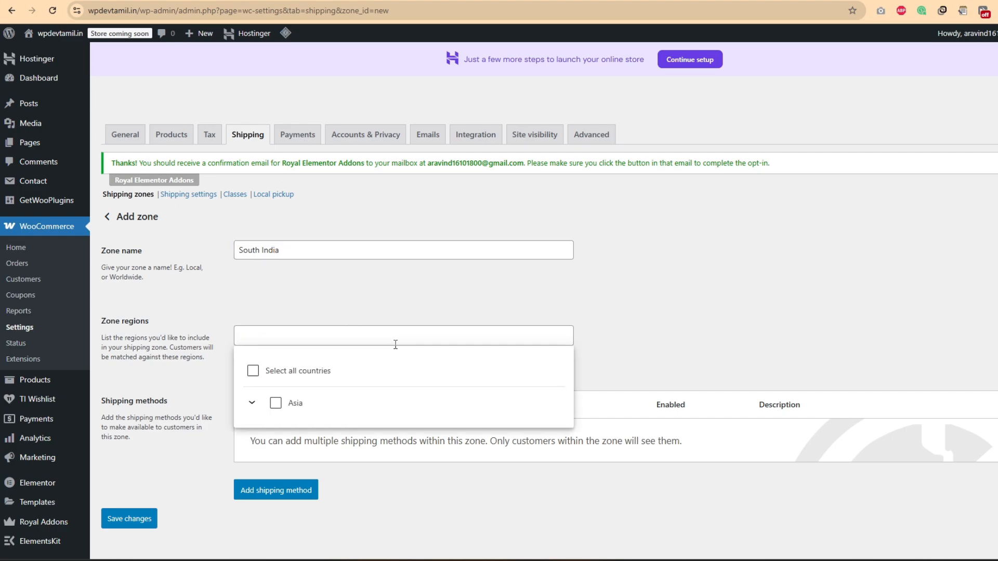
{"action": "scroll", "coordinate": [323, 349], "scroll_direction": "down", "scroll_amount": 2}
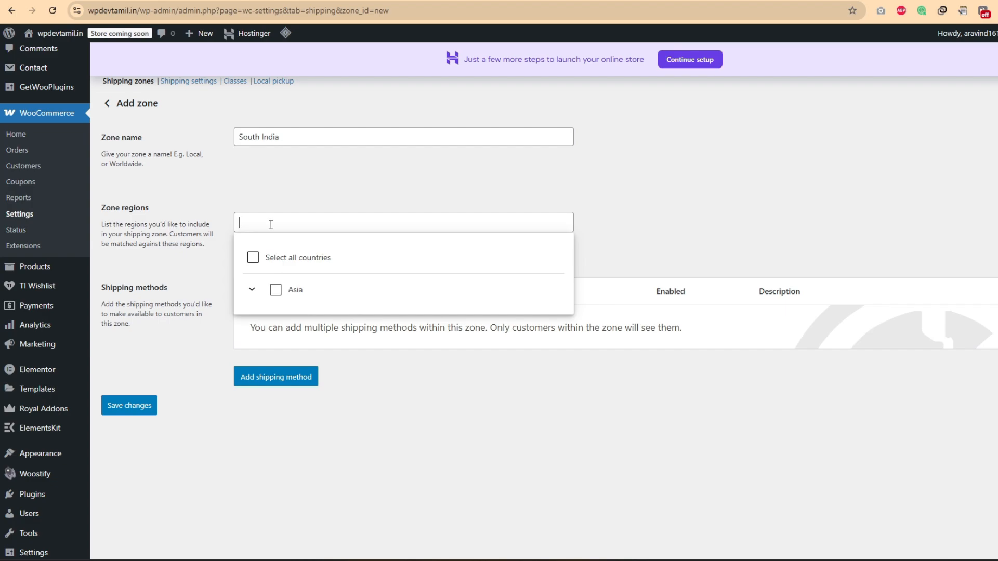
{"action": "type", "text": "And"}
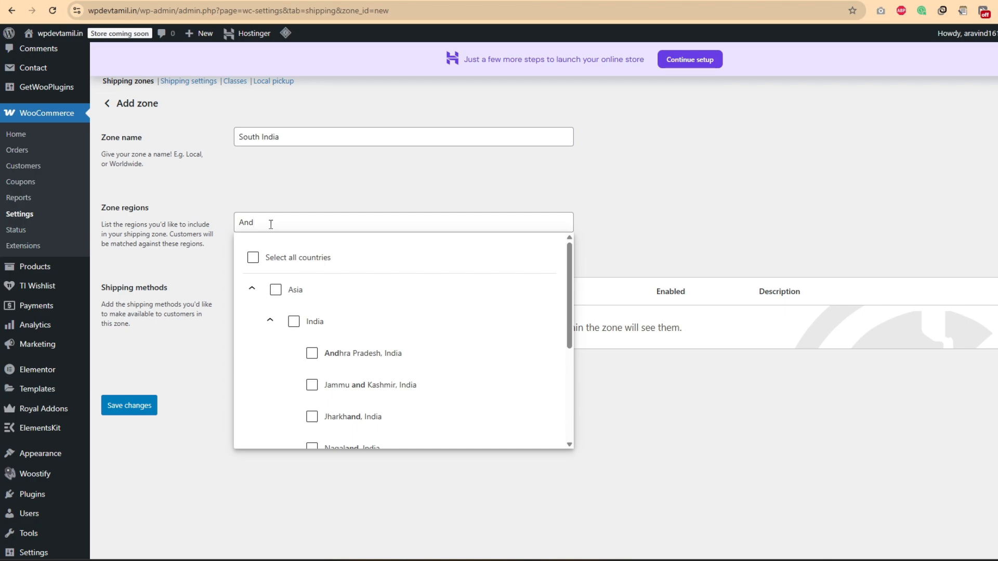
{"action": "left_click", "coordinate": [312, 357]}
{"action": "type", "text": "karna"}
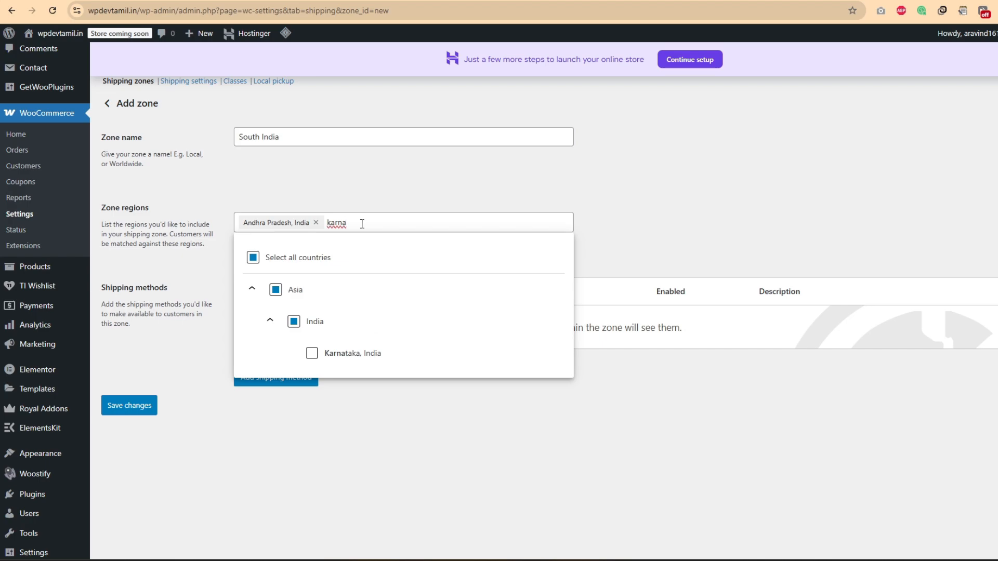
{"action": "left_click", "coordinate": [313, 353]}
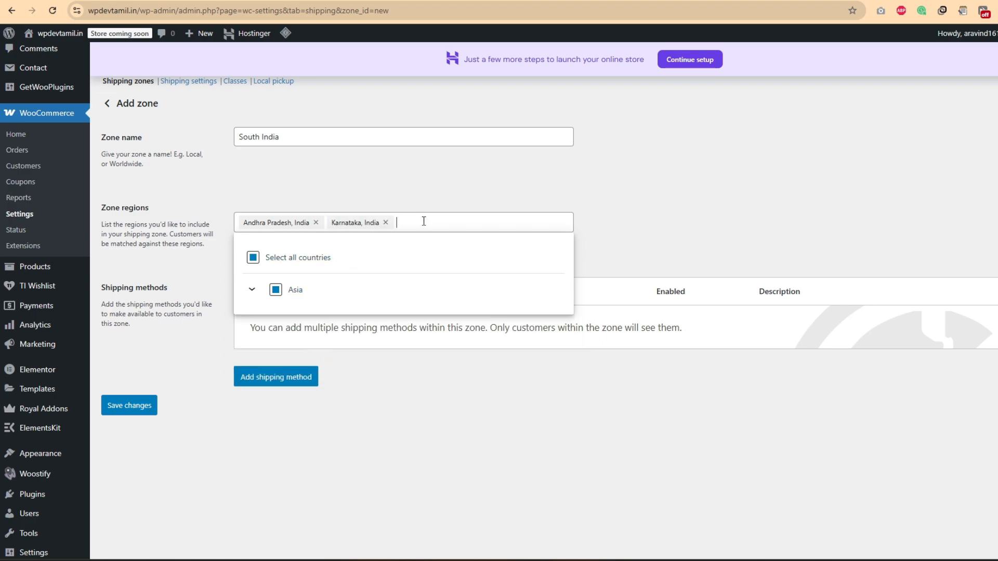
{"action": "type", "text": "kera"}
{"action": "left_click", "coordinate": [319, 354]}
{"action": "type", "text": "tel"}
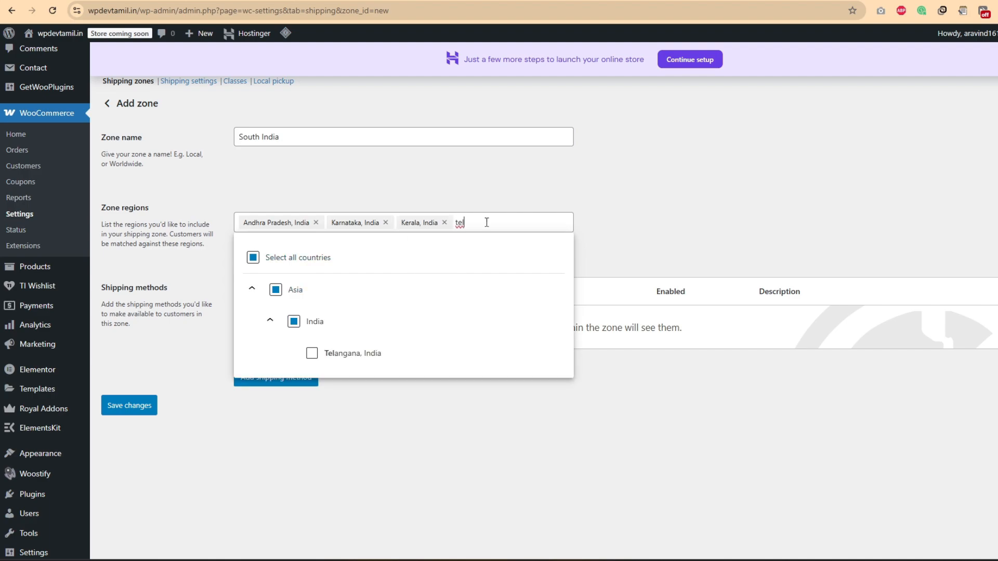
{"action": "left_click", "coordinate": [313, 355]}
{"action": "left_click", "coordinate": [608, 233]}
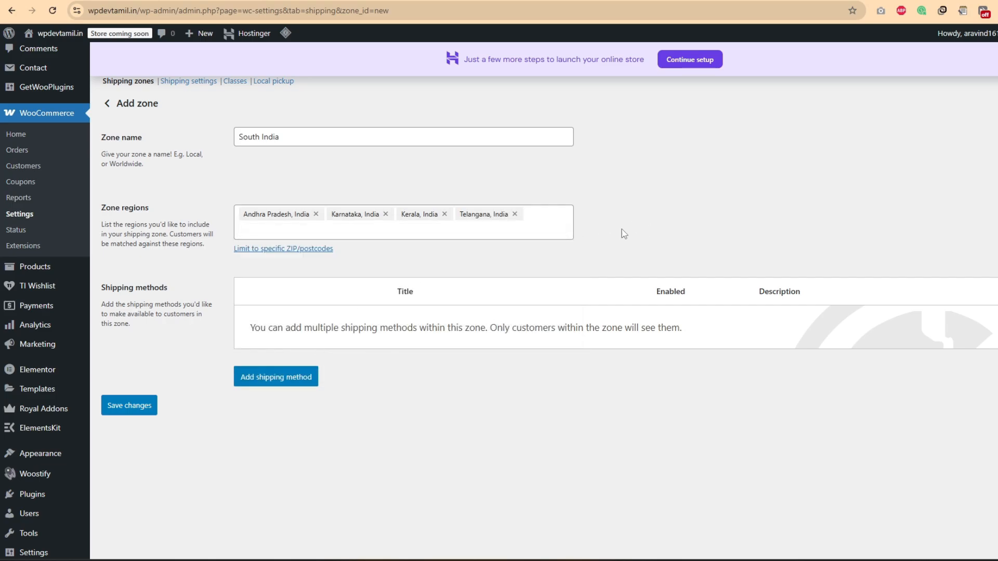
Create a flat rate shipping method for the South India zone with a cost of 100 * [qty] and save it
{"action": "left_click", "coordinate": [275, 378]}
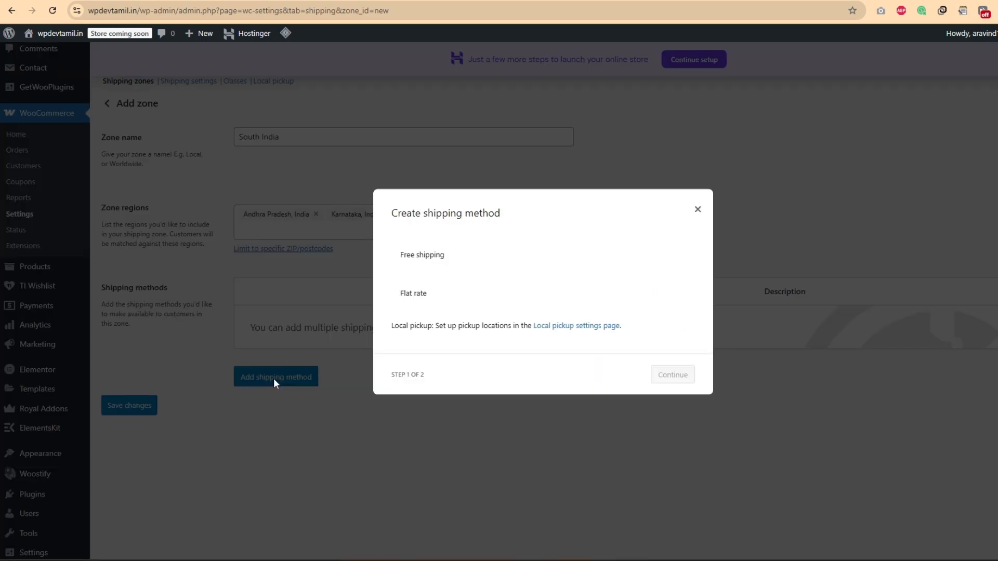
{"action": "left_click", "coordinate": [435, 295]}
{"action": "left_click", "coordinate": [675, 384]}
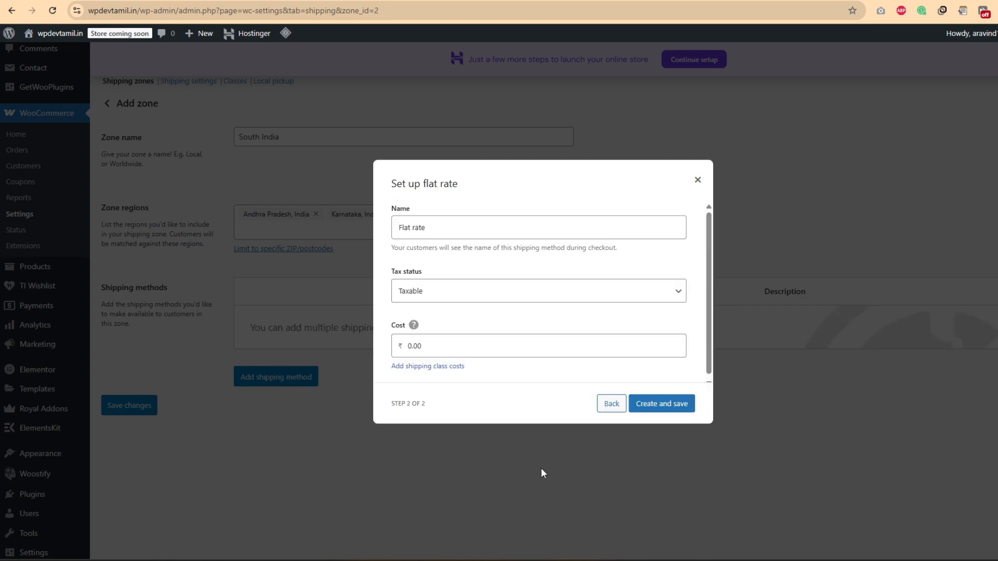
{"action": "double_click", "coordinate": [427, 344]}
{"action": "key", "text": "BackSpace"}
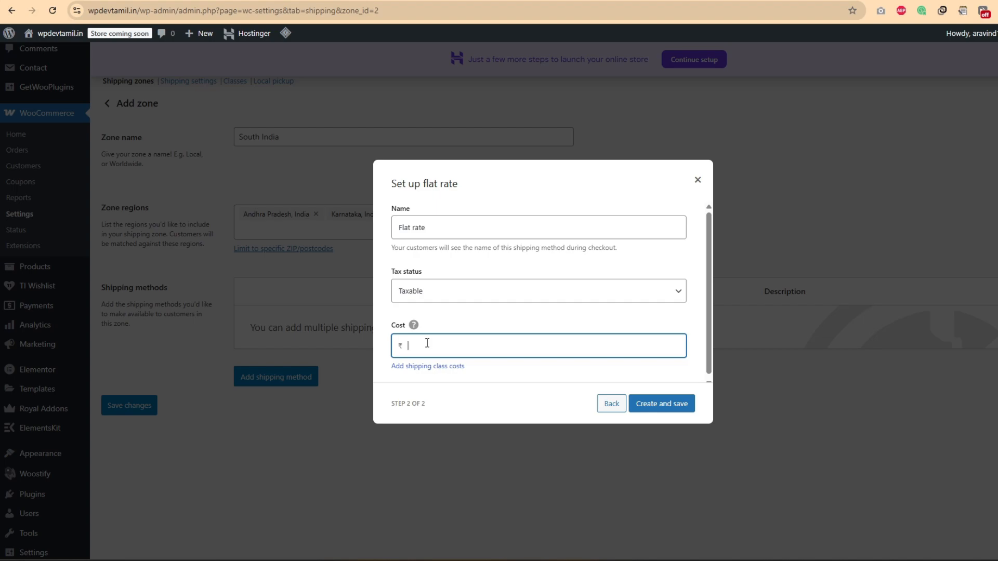
{"action": "type", "text": "100"}
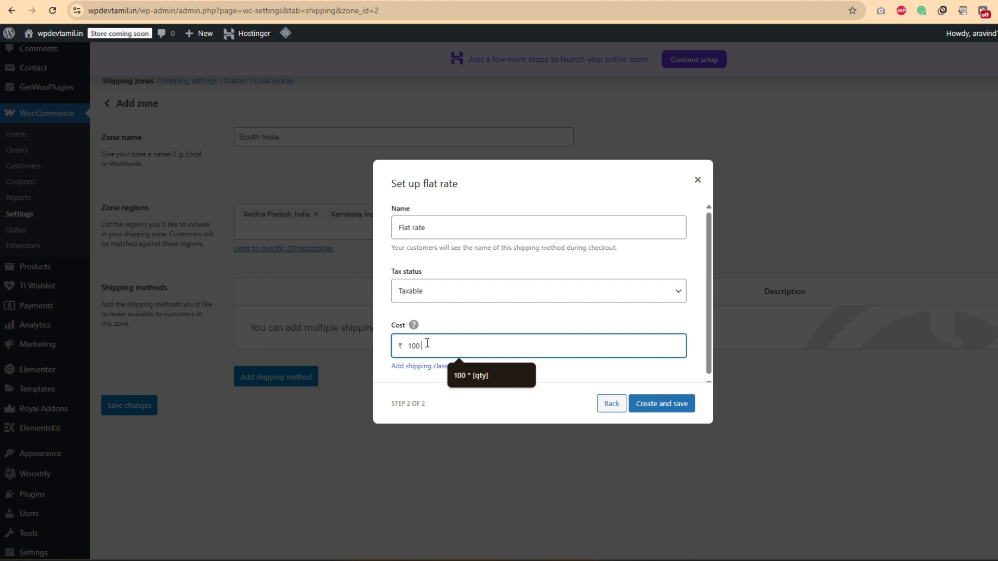
{"action": "left_click", "coordinate": [470, 375]}
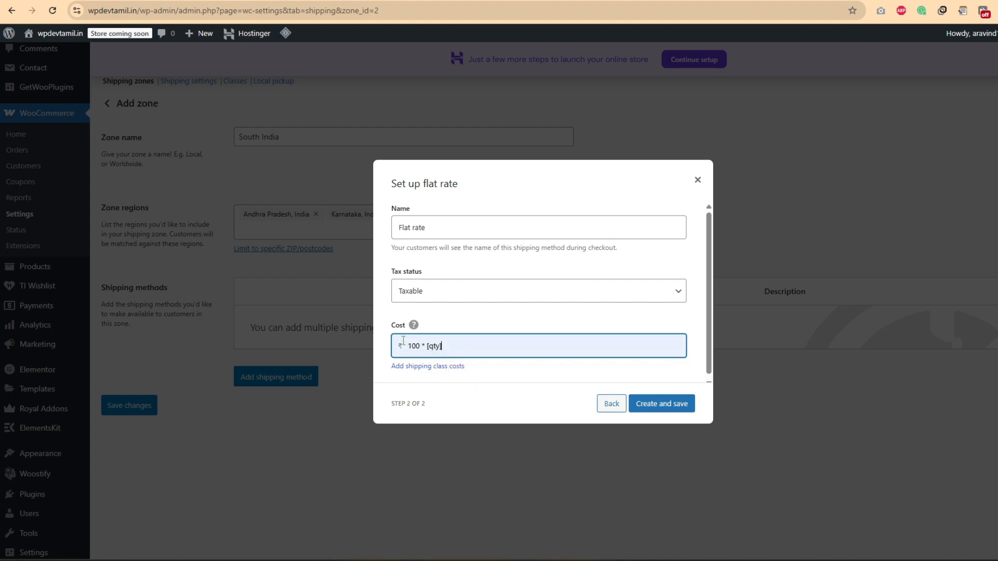
{"action": "left_click", "coordinate": [631, 401]}
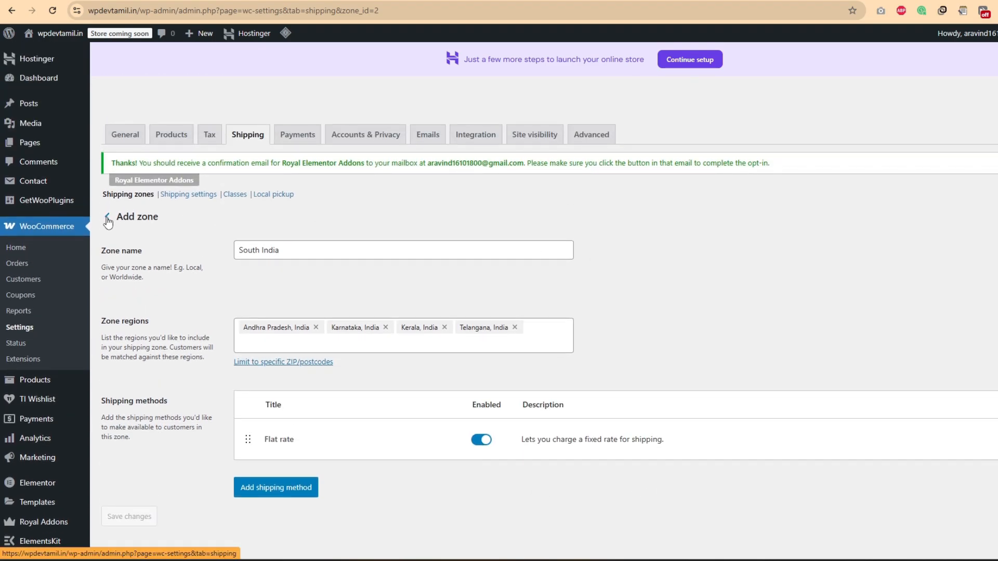
Return to the shipping zones list and open the TamilNadu zone for editing
{"action": "left_click", "coordinate": [107, 217]}
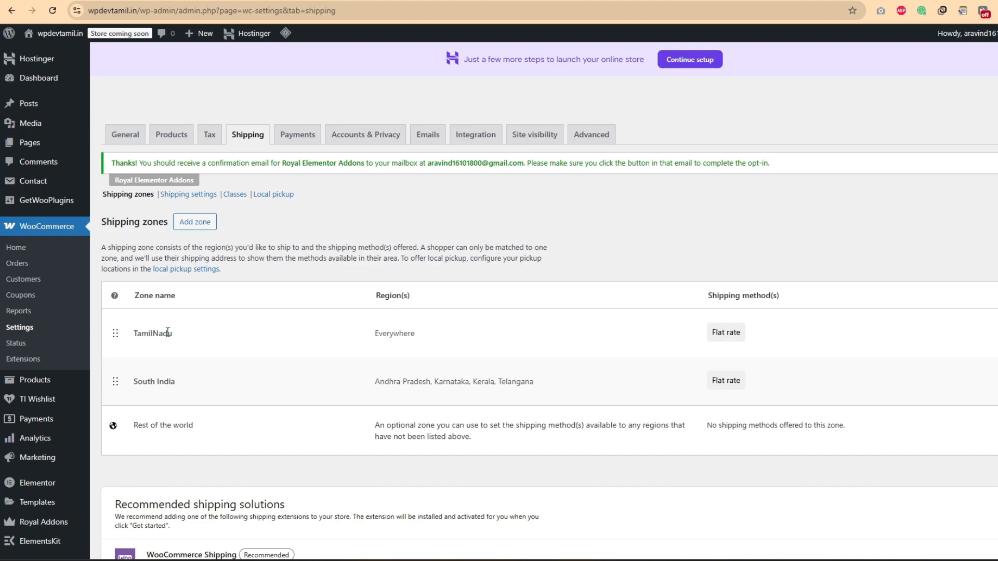
{"action": "double_click", "coordinate": [135, 333]}
{"action": "left_click", "coordinate": [638, 331]}
{"action": "left_click", "coordinate": [726, 332]}
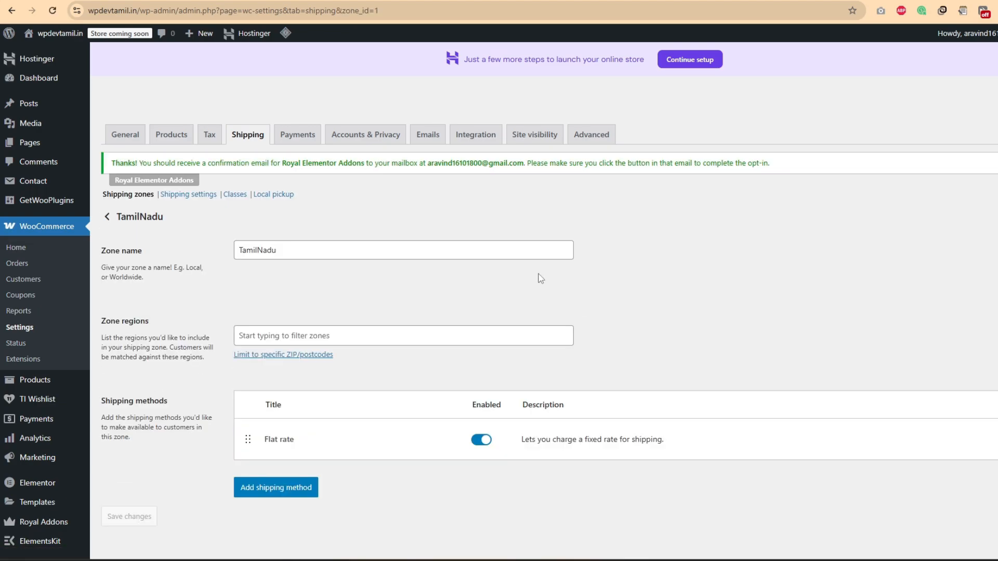
Add Tamil Nadu, India as the region of the TamilNadu zone and save the changes
{"action": "left_click", "coordinate": [254, 336]}
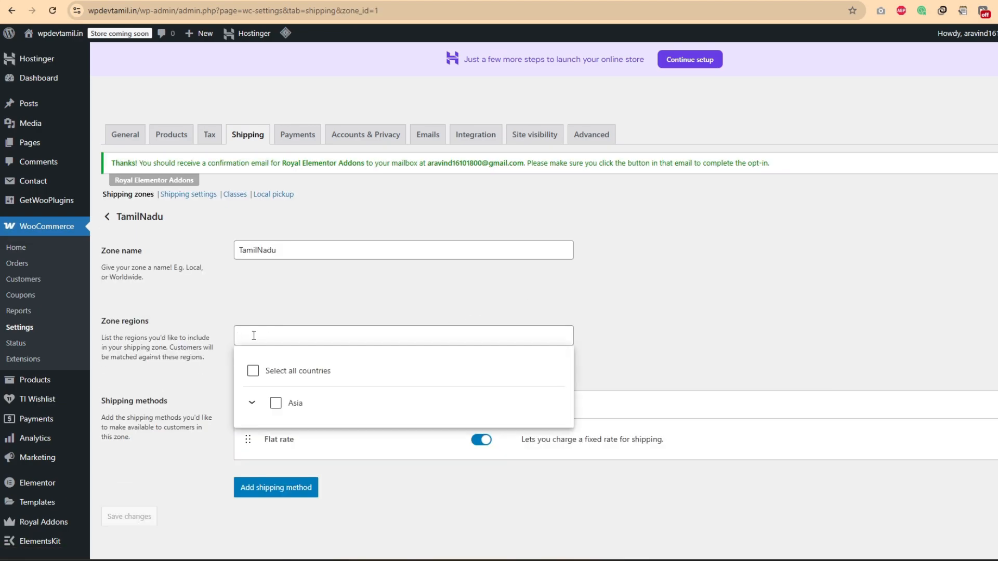
{"action": "type", "text": "tami"}
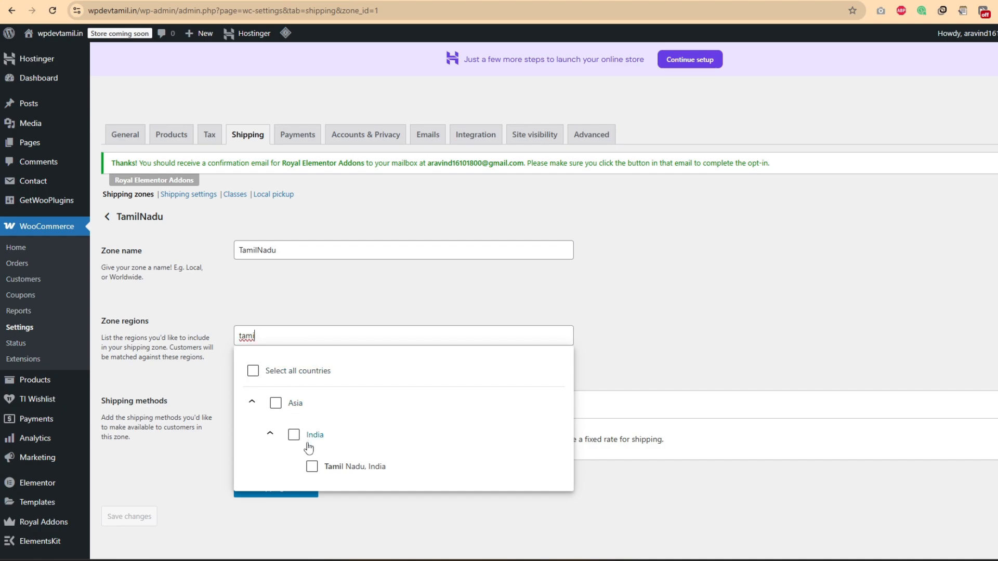
{"action": "left_click", "coordinate": [311, 466]}
{"action": "left_click", "coordinate": [130, 517]}
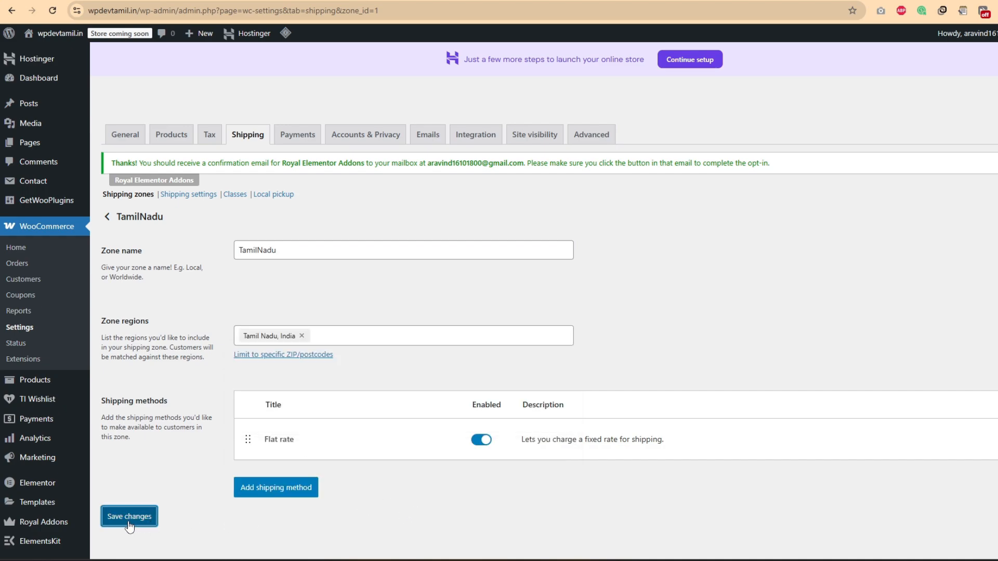
Return to the shipping zones list and check the TamilNadu and South India entries
{"action": "left_click", "coordinate": [107, 217]}
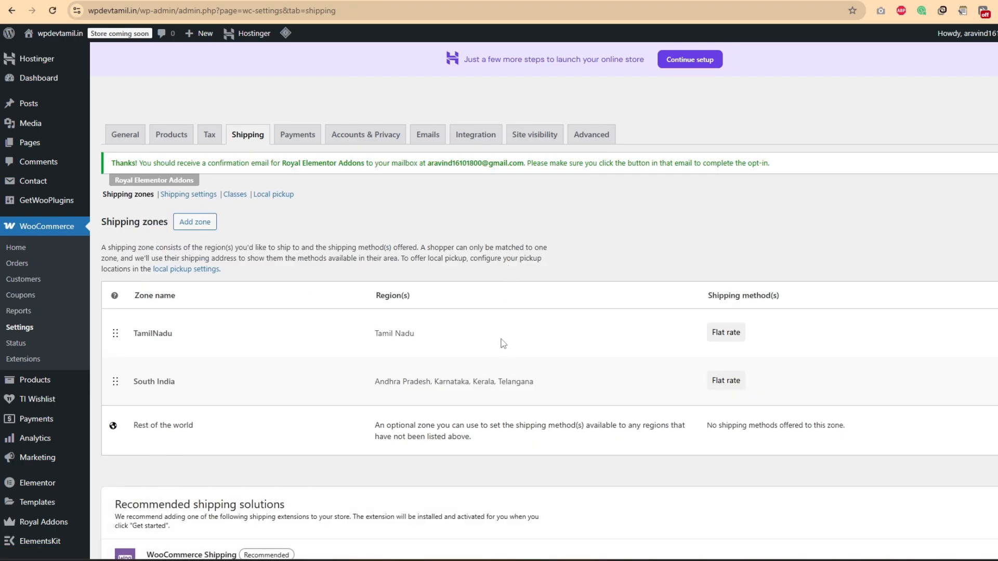
{"action": "left_click_drag", "start_coordinate": [181, 336], "coordinate": [131, 335]}
{"action": "left_click", "coordinate": [203, 378]}
{"action": "left_click_drag", "start_coordinate": [195, 383], "coordinate": [133, 383]}
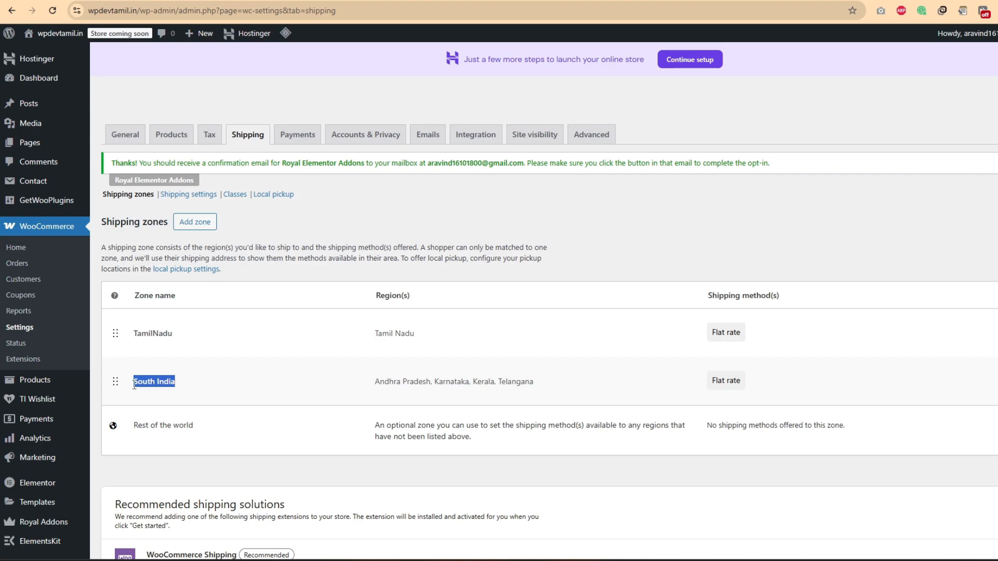
{"action": "left_click", "coordinate": [232, 382]}
{"action": "scroll", "coordinate": [270, 356], "scroll_direction": "down", "scroll_amount": 2}
{"action": "scroll", "coordinate": [270, 356], "scroll_direction": "up", "scroll_amount": 2}
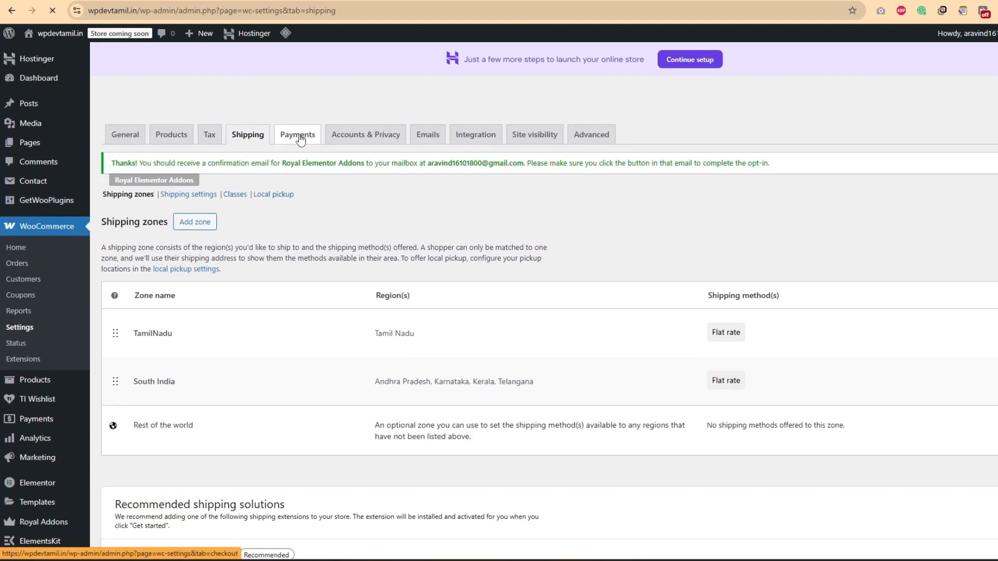
Open the store's payment settings and review the listed payment providers, including UPI QR Code
{"action": "scroll", "coordinate": [471, 263], "scroll_direction": "down", "scroll_amount": 2}
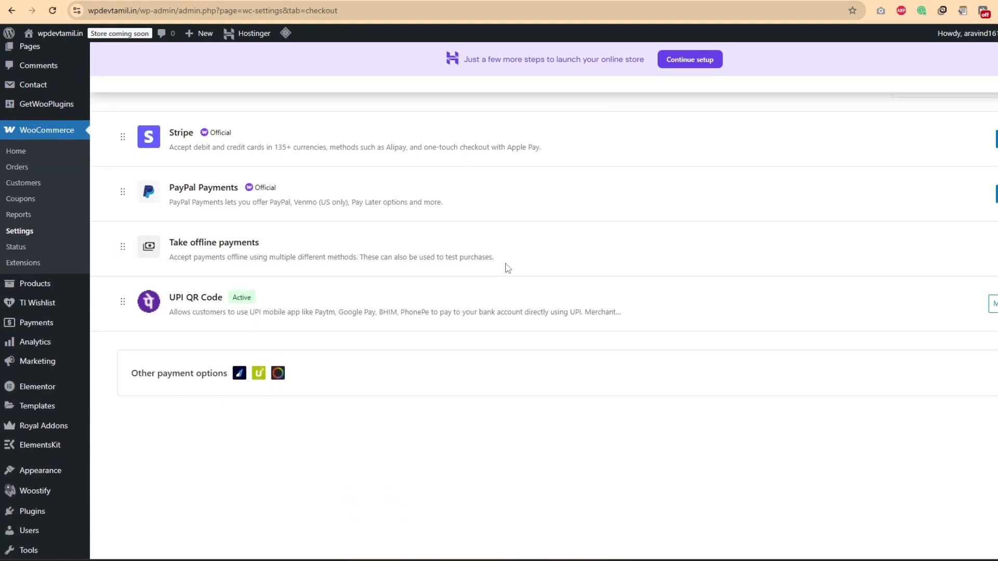
{"action": "scroll", "coordinate": [508, 268], "scroll_direction": "up", "scroll_amount": 2}
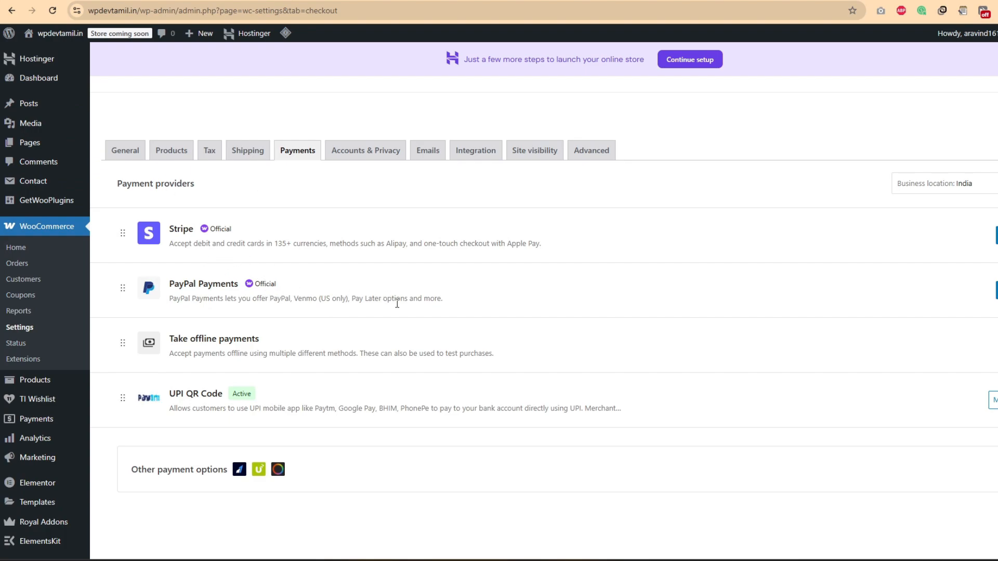
{"action": "left_click_drag", "start_coordinate": [169, 394], "coordinate": [224, 394]}
{"action": "left_click", "coordinate": [202, 391]}
Expand the other payment options and review the Razorpay, PayU India and Payoneer Checkout providers
{"action": "left_click", "coordinate": [806, 447]}
{"action": "scroll", "coordinate": [806, 446], "scroll_direction": "down", "scroll_amount": 3}
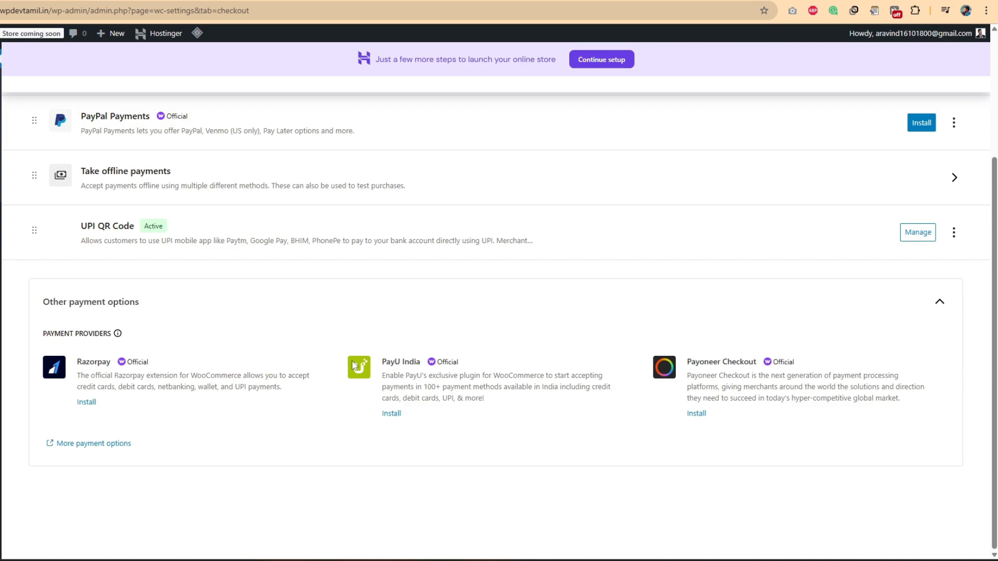
{"action": "scroll", "coordinate": [409, 370], "scroll_direction": "up", "scroll_amount": 1}
{"action": "scroll", "coordinate": [375, 433], "scroll_direction": "up", "scroll_amount": 1}
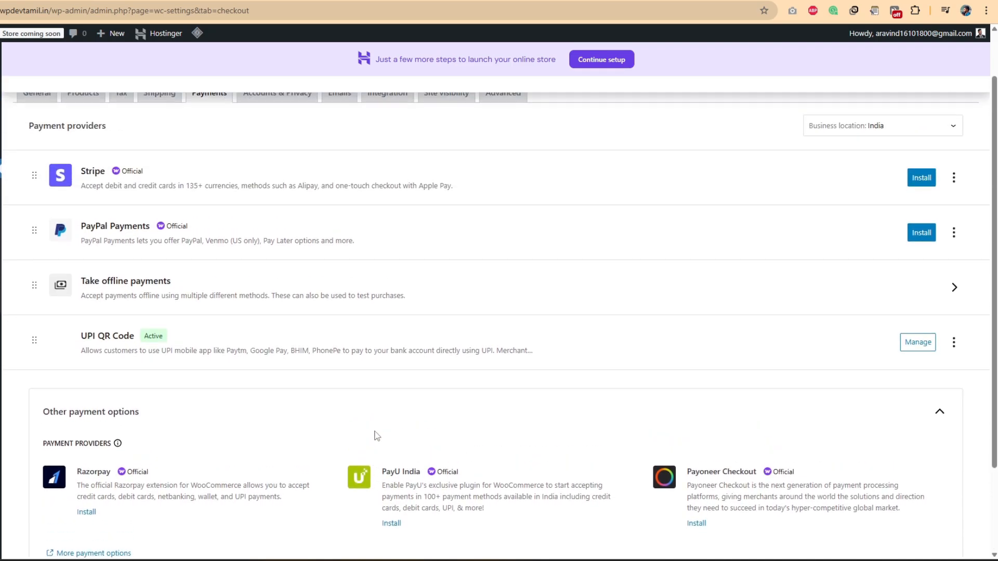
{"action": "scroll", "coordinate": [375, 433], "scroll_direction": "down", "scroll_amount": 2}
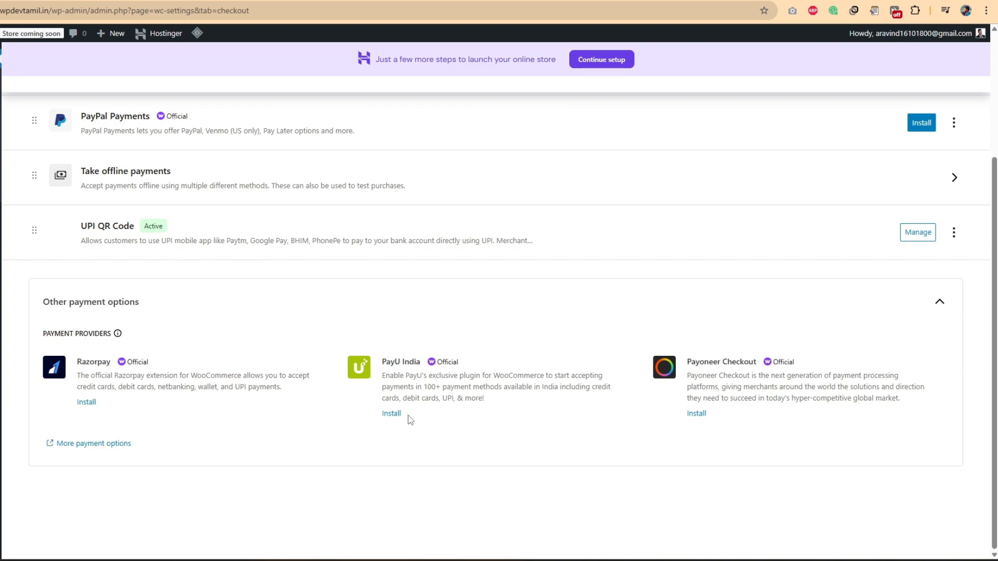
{"action": "scroll", "coordinate": [188, 338], "scroll_direction": "up", "scroll_amount": 1}
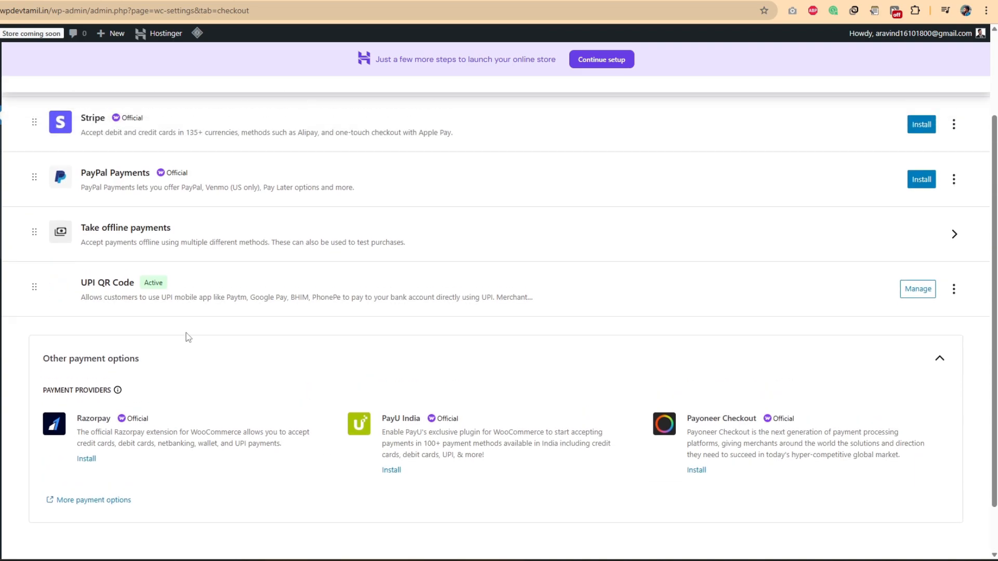
Open the management settings of the UPI QR Code payment method
{"action": "left_click_drag", "start_coordinate": [81, 281], "coordinate": [135, 278]}
{"action": "left_click", "coordinate": [101, 283]}
{"action": "scroll", "coordinate": [200, 284], "scroll_direction": "up", "scroll_amount": 2}
{"action": "scroll", "coordinate": [226, 326], "scroll_direction": "down", "scroll_amount": 2}
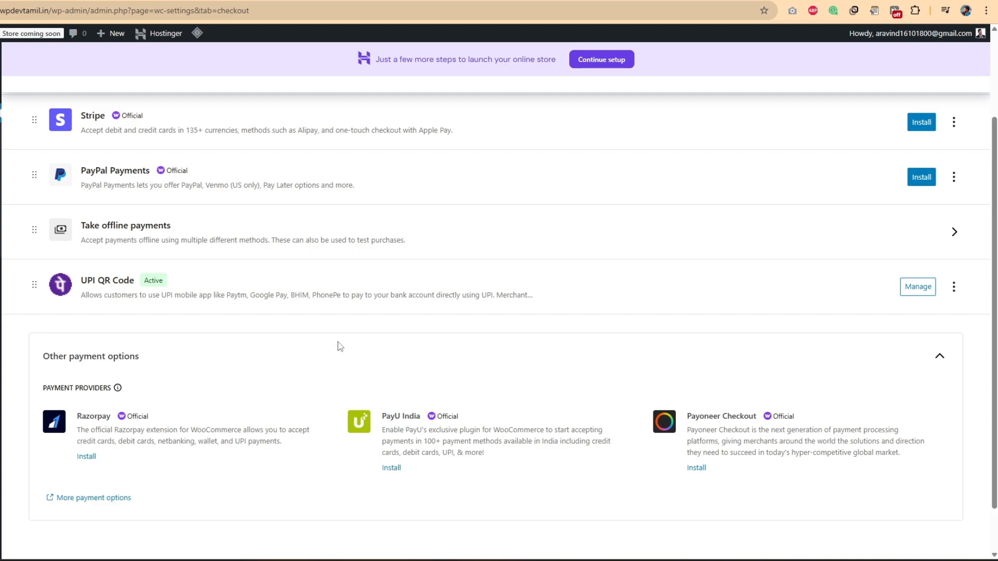
{"action": "scroll", "coordinate": [343, 343], "scroll_direction": "up", "scroll_amount": 1}
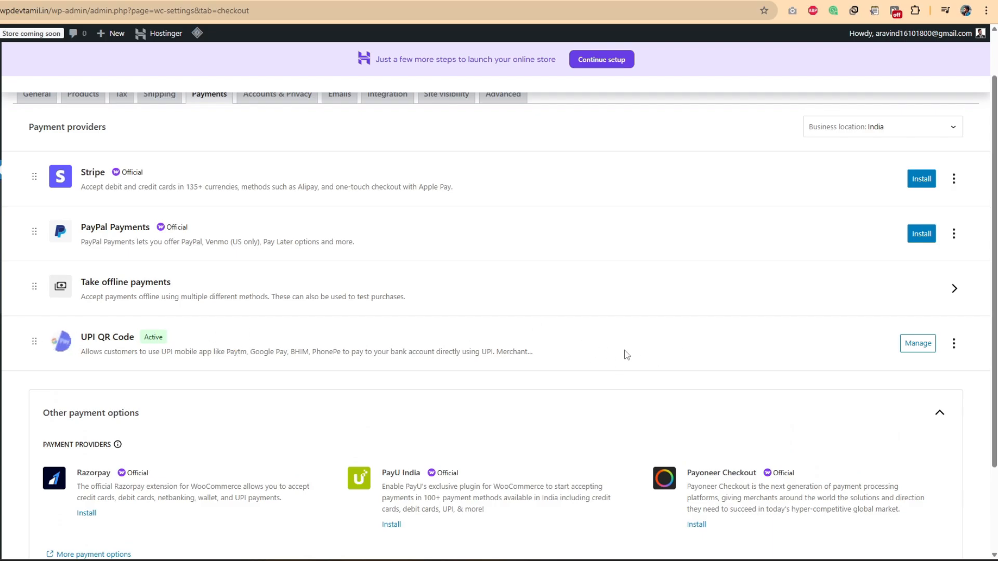
{"action": "left_click", "coordinate": [926, 347]}
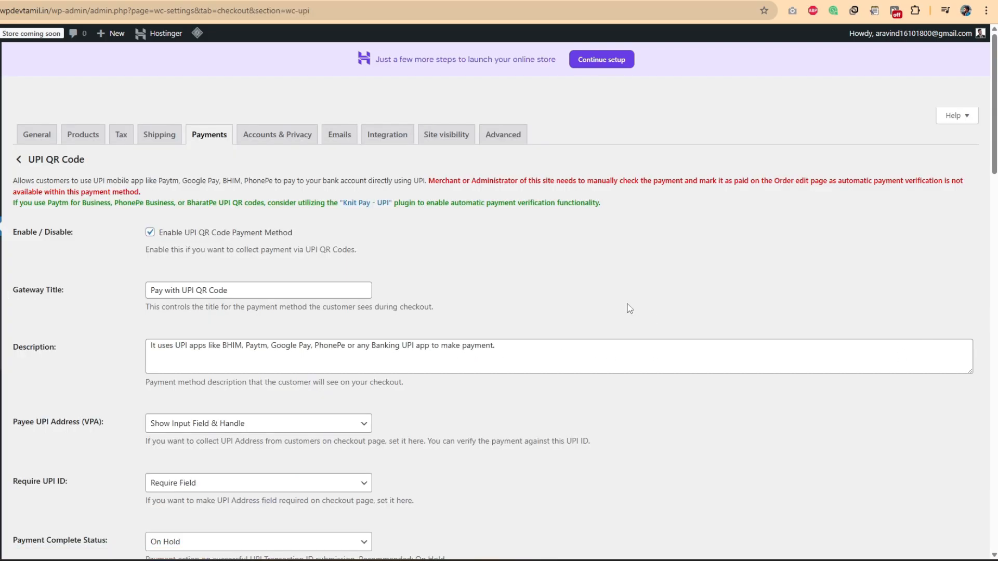
Set the Require UPI ID option of the UPI QR Code payment method to Don't Require Field
{"action": "scroll", "coordinate": [436, 268], "scroll_direction": "down", "scroll_amount": 3}
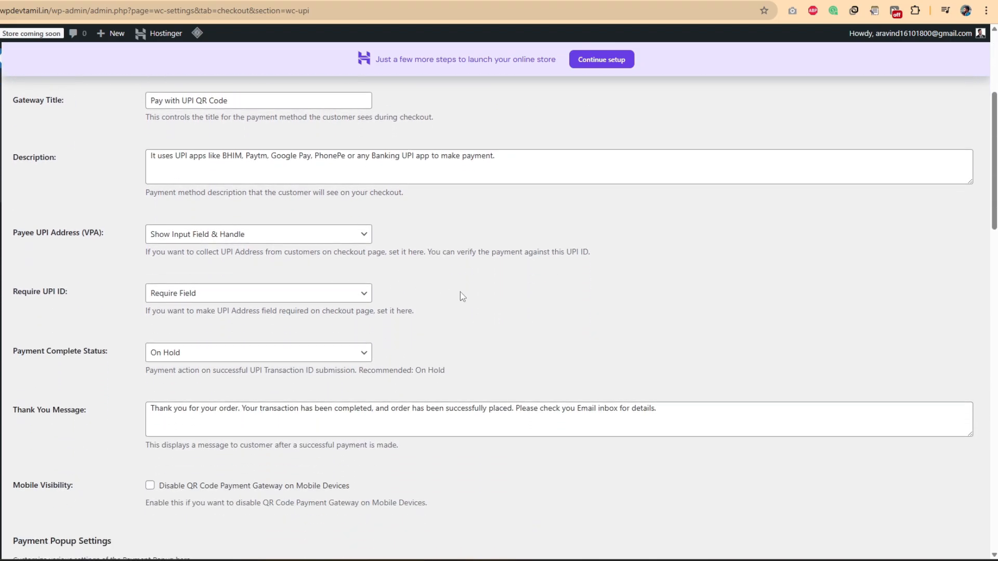
{"action": "left_click", "coordinate": [263, 294]}
{"action": "left_click", "coordinate": [268, 306]}
{"action": "left_click", "coordinate": [210, 300]}
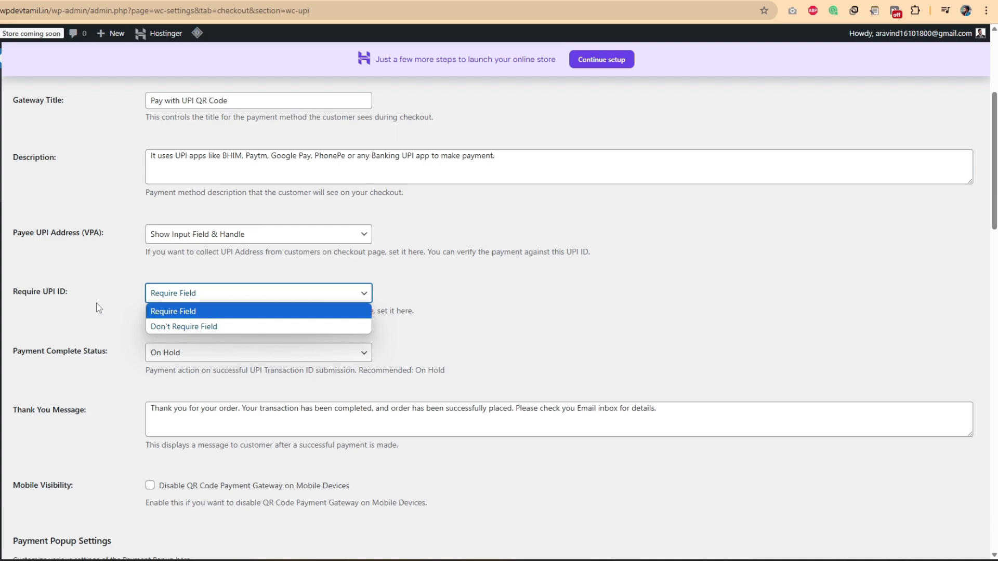
{"action": "left_click", "coordinate": [224, 328]}
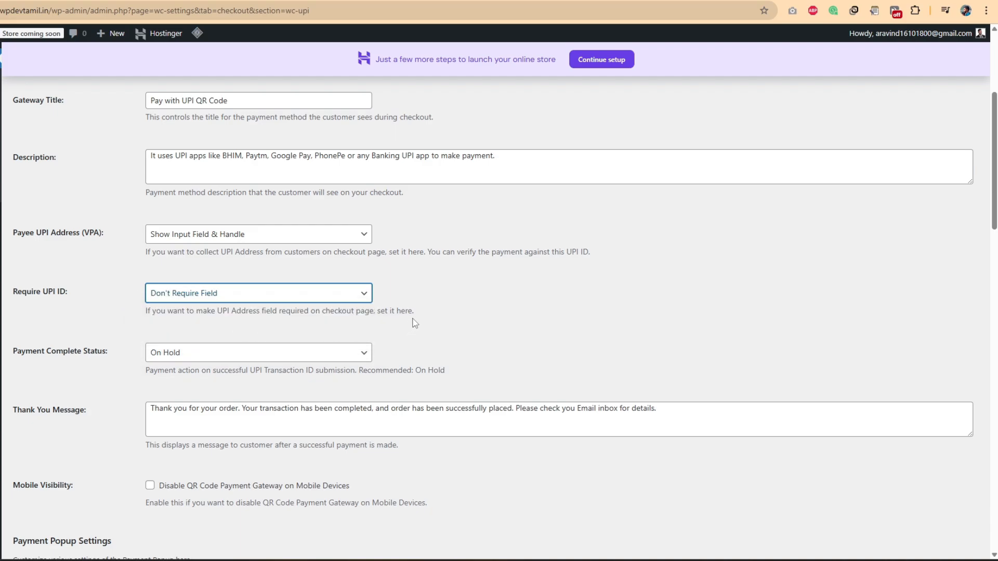
Set the Payment Complete Status of the UPI QR Code payment method to Processing
{"action": "scroll", "coordinate": [414, 319], "scroll_direction": "down", "scroll_amount": 1}
{"action": "scroll", "coordinate": [414, 318], "scroll_direction": "down", "scroll_amount": 1}
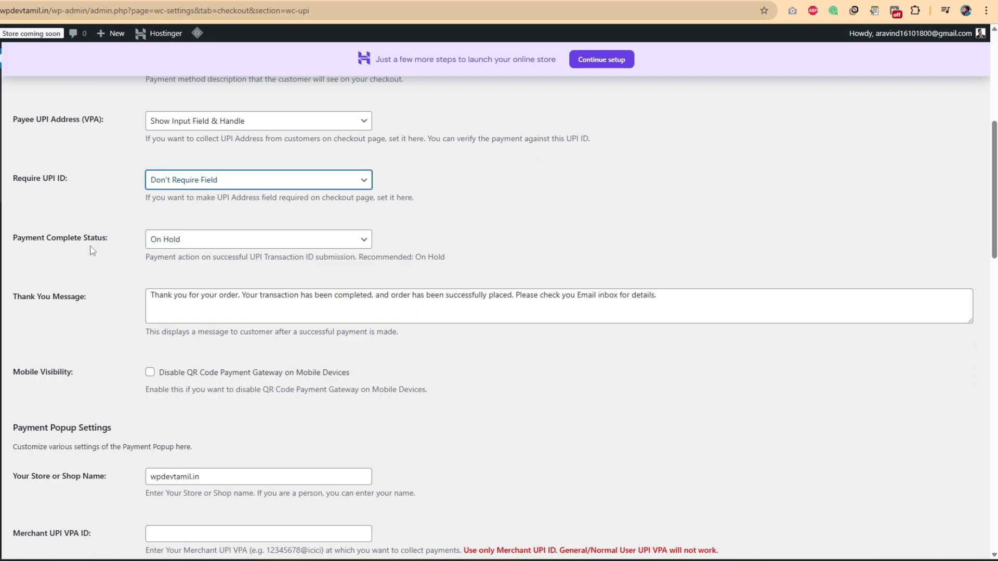
{"action": "scroll", "coordinate": [117, 238], "scroll_direction": "up", "scroll_amount": 1}
{"action": "scroll", "coordinate": [119, 243], "scroll_direction": "up", "scroll_amount": 1}
{"action": "left_click", "coordinate": [264, 355]}
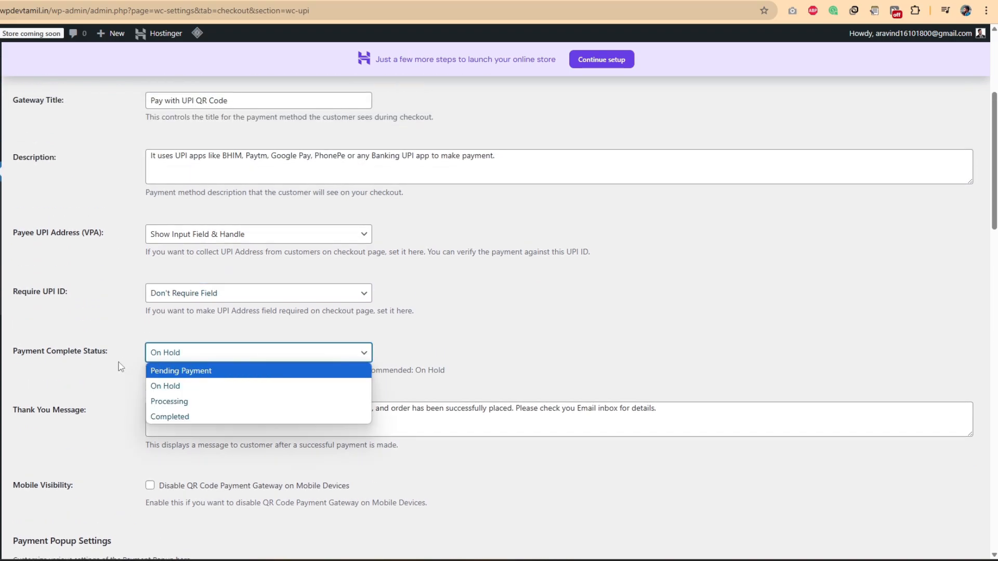
{"action": "left_click", "coordinate": [195, 401]}
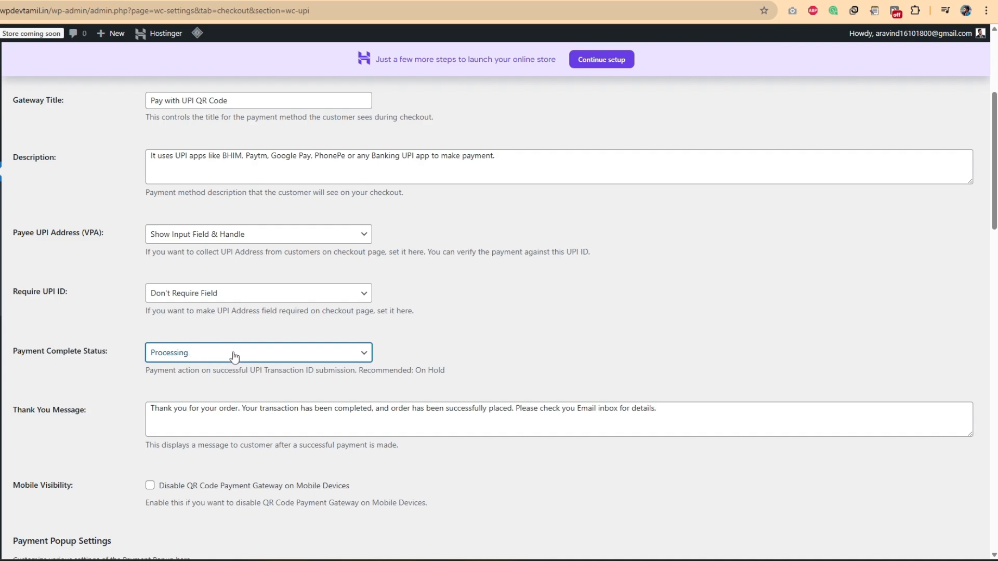
Fill in the Merchant UPI VPA ID in the payment popup settings with the saved merchant UPI address
{"action": "scroll", "coordinate": [195, 366], "scroll_direction": "down", "scroll_amount": 1}
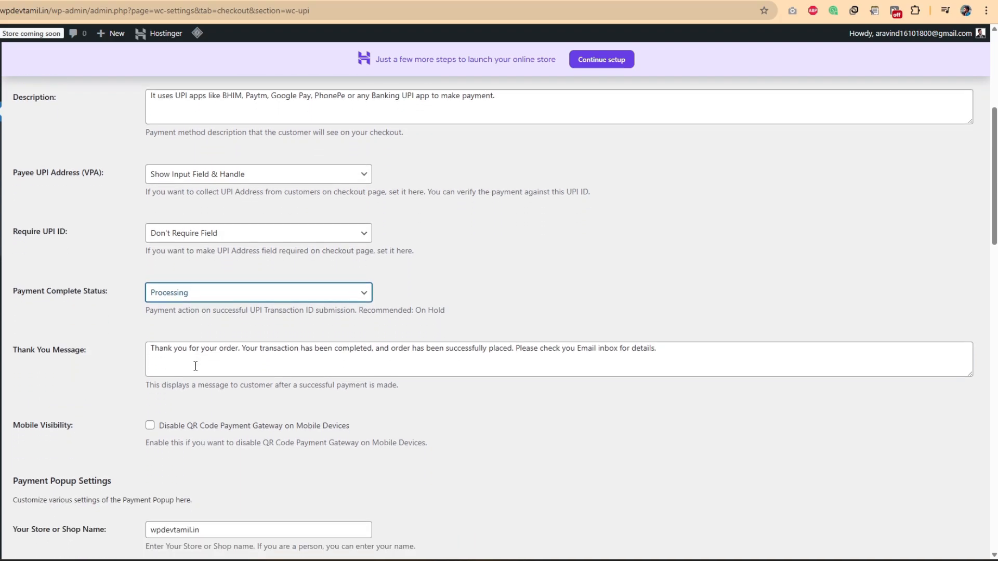
{"action": "scroll", "coordinate": [195, 366], "scroll_direction": "down", "scroll_amount": 2}
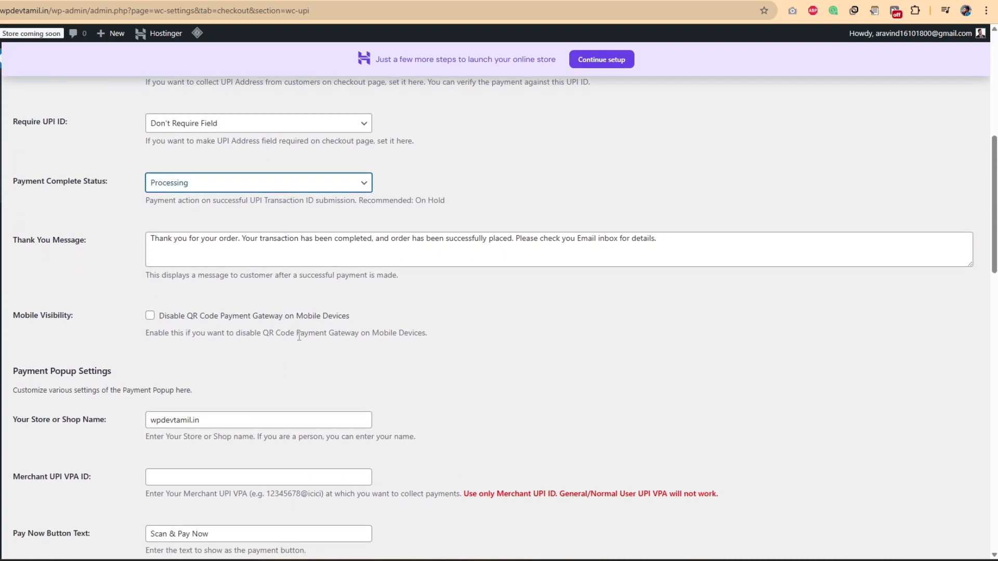
{"action": "scroll", "coordinate": [299, 336], "scroll_direction": "down", "scroll_amount": 1}
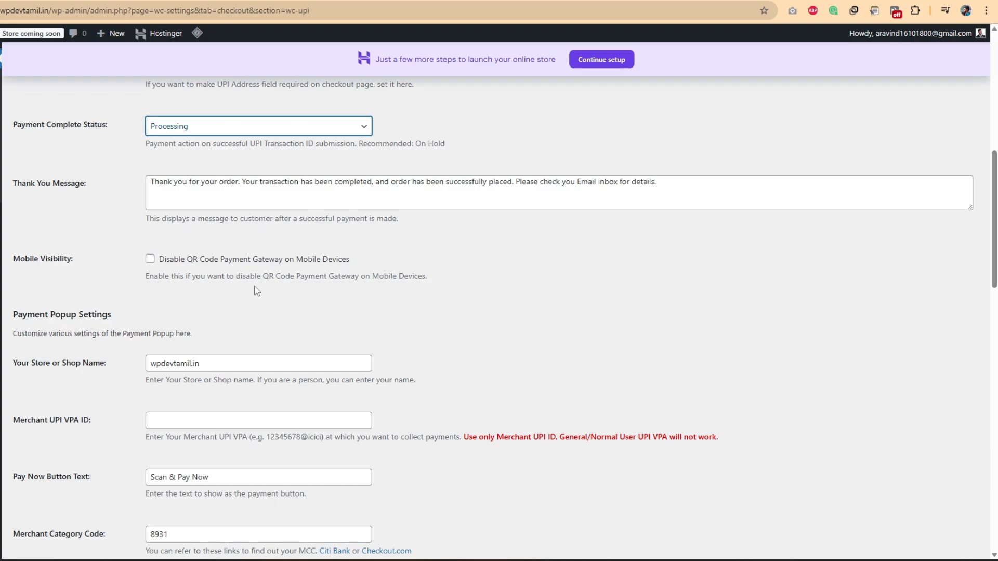
{"action": "scroll", "coordinate": [305, 310], "scroll_direction": "down", "scroll_amount": 3}
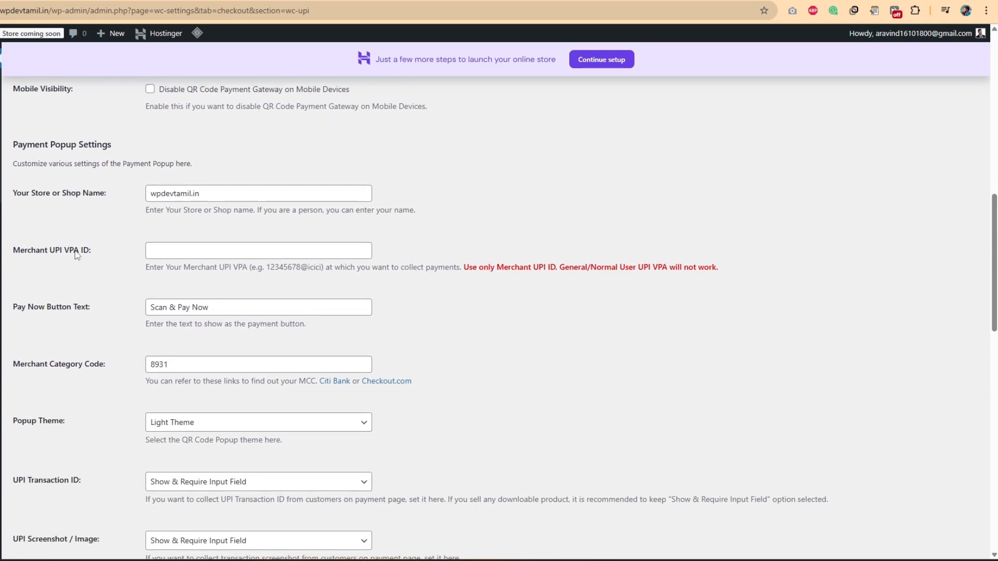
{"action": "left_click", "coordinate": [178, 253]}
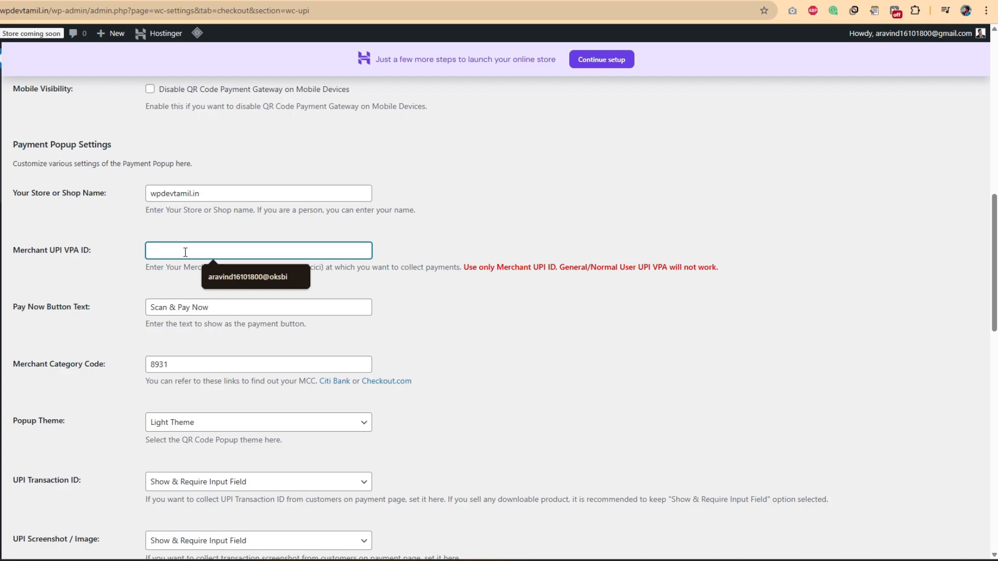
{"action": "left_click", "coordinate": [244, 277]}
Review the Pay Now button text, merchant category code and available popup themes in the payment popup settings
{"action": "scroll", "coordinate": [461, 312], "scroll_direction": "down", "scroll_amount": 2}
{"action": "scroll", "coordinate": [467, 310], "scroll_direction": "down", "scroll_amount": 1}
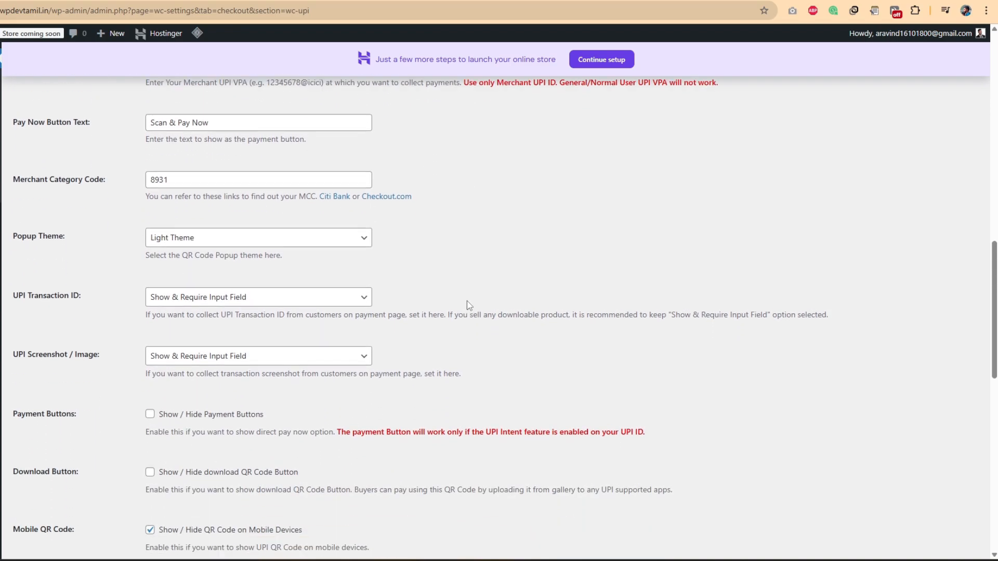
{"action": "left_click", "coordinate": [208, 139]}
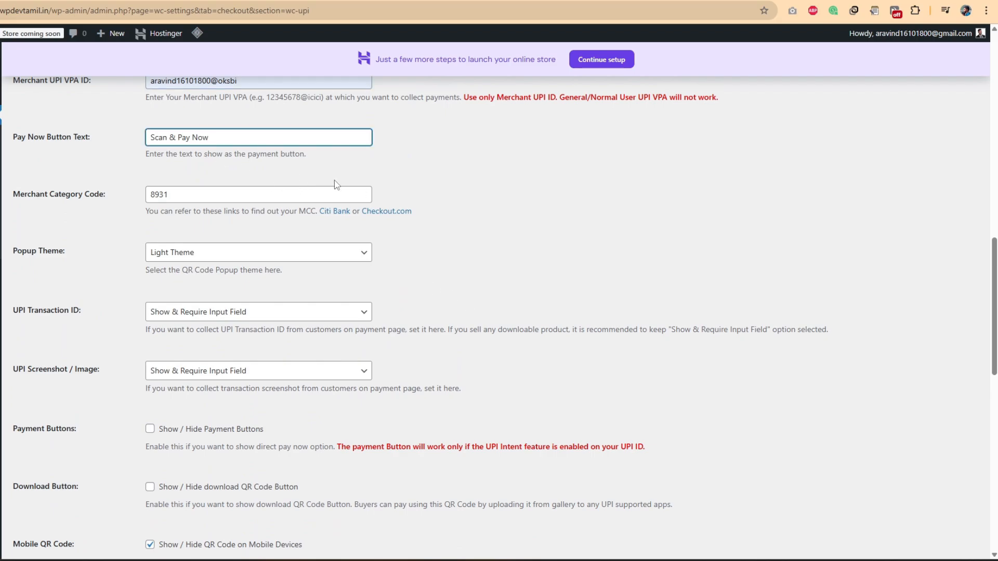
{"action": "scroll", "coordinate": [338, 186], "scroll_direction": "down", "scroll_amount": 1}
{"action": "scroll", "coordinate": [372, 187], "scroll_direction": "down", "scroll_amount": 1}
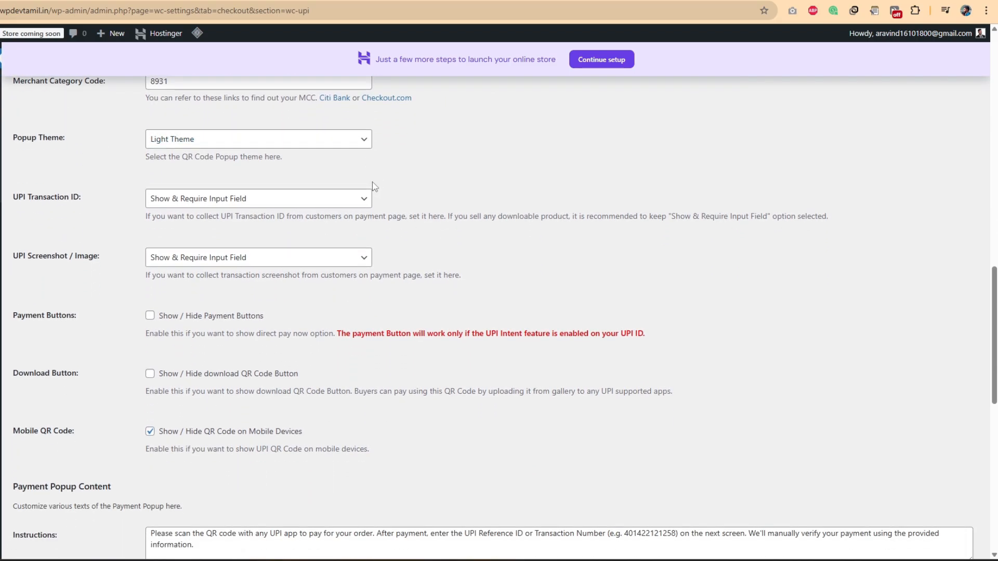
{"action": "left_click", "coordinate": [243, 140]}
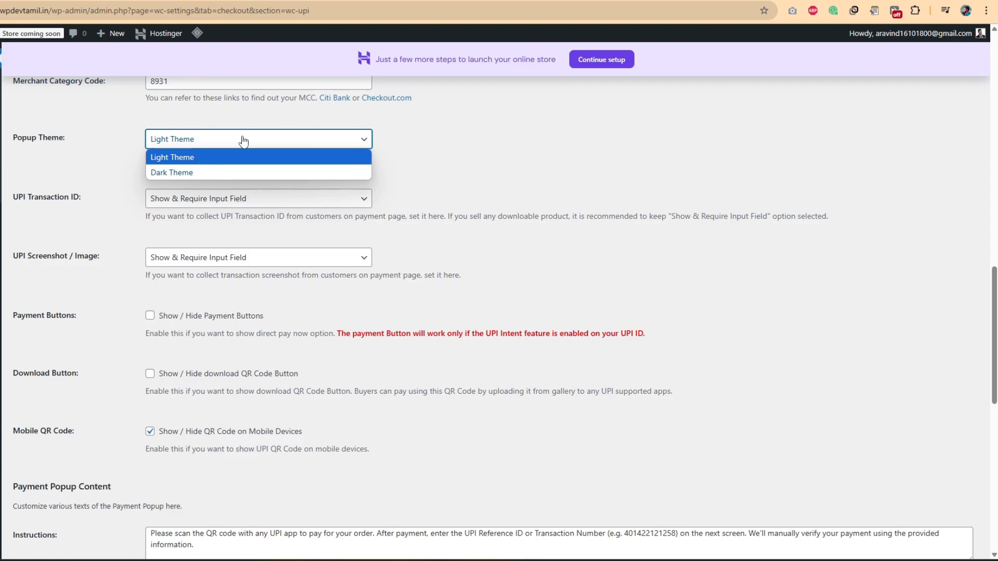
{"action": "left_click", "coordinate": [281, 140]}
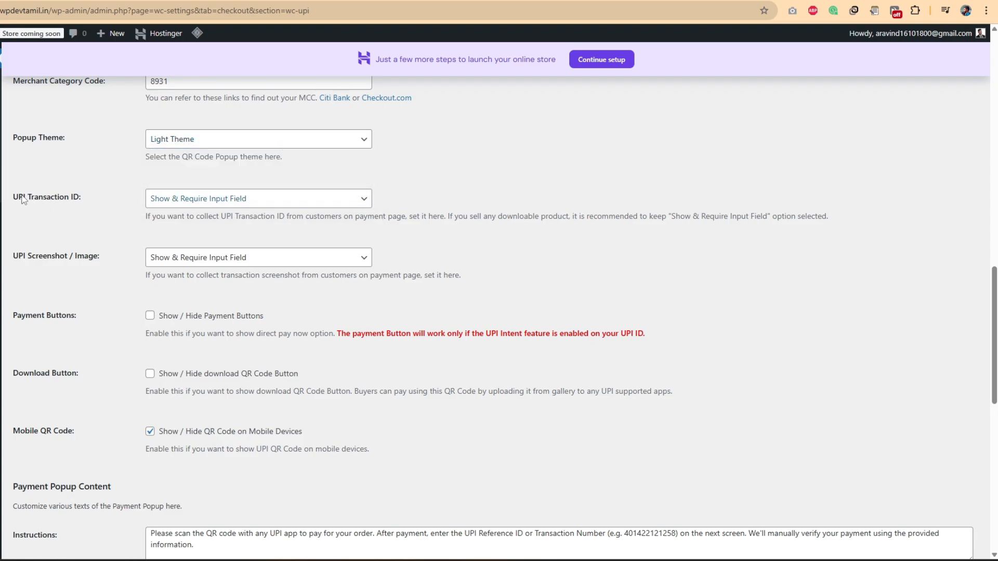
Set both the UPI Transaction ID and UPI Screenshot / Image options to Hide Field
{"action": "left_click_drag", "start_coordinate": [13, 198], "coordinate": [80, 200]}
{"action": "left_click", "coordinate": [111, 208]}
{"action": "left_click_drag", "start_coordinate": [18, 200], "coordinate": [92, 197]}
{"action": "left_click", "coordinate": [94, 243]}
{"action": "left_click_drag", "start_coordinate": [13, 256], "coordinate": [100, 261]}
{"action": "left_click", "coordinate": [112, 260]}
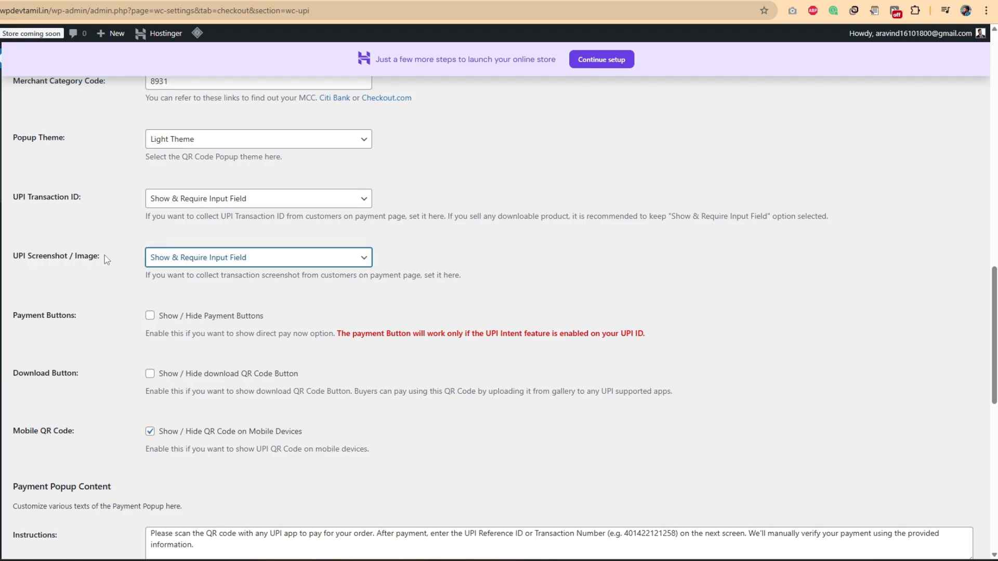
{"action": "left_click", "coordinate": [214, 199]}
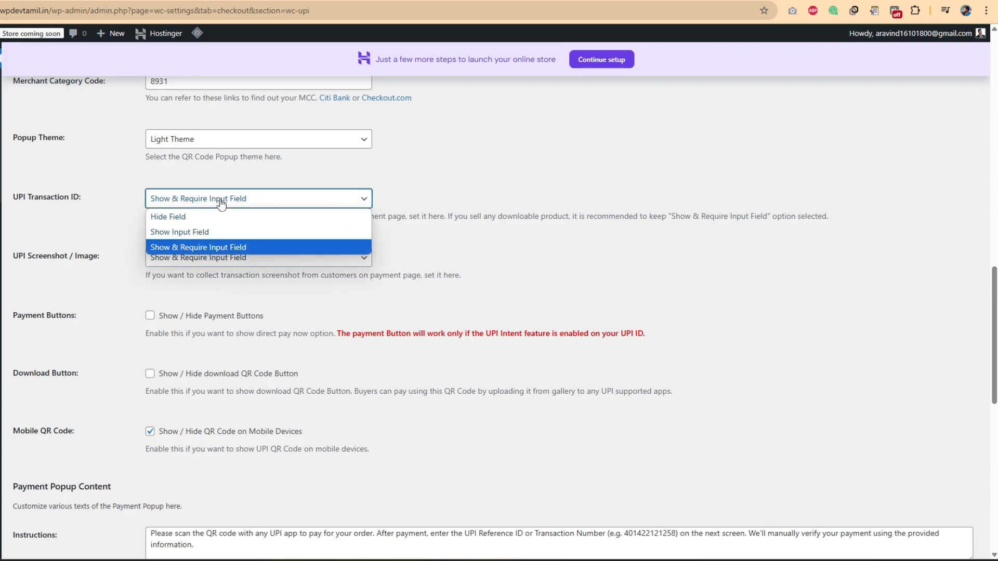
{"action": "left_click", "coordinate": [183, 216]}
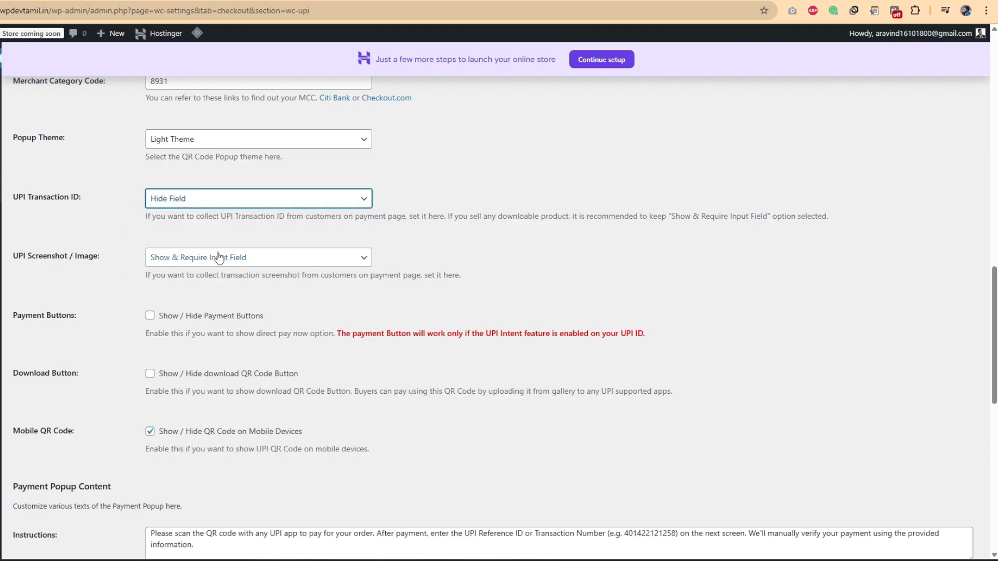
{"action": "left_click", "coordinate": [180, 258]}
{"action": "left_click", "coordinate": [171, 275]}
Enable the payment buttons and the download QR Code button for the UPI QR Code payment popup
{"action": "scroll", "coordinate": [308, 326], "scroll_direction": "down", "scroll_amount": 1}
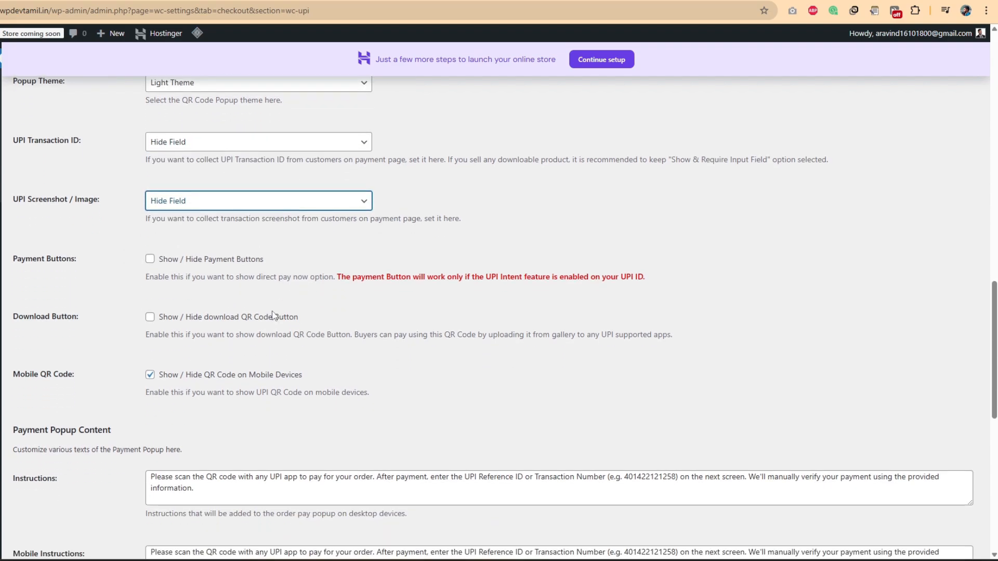
{"action": "left_click", "coordinate": [149, 259]}
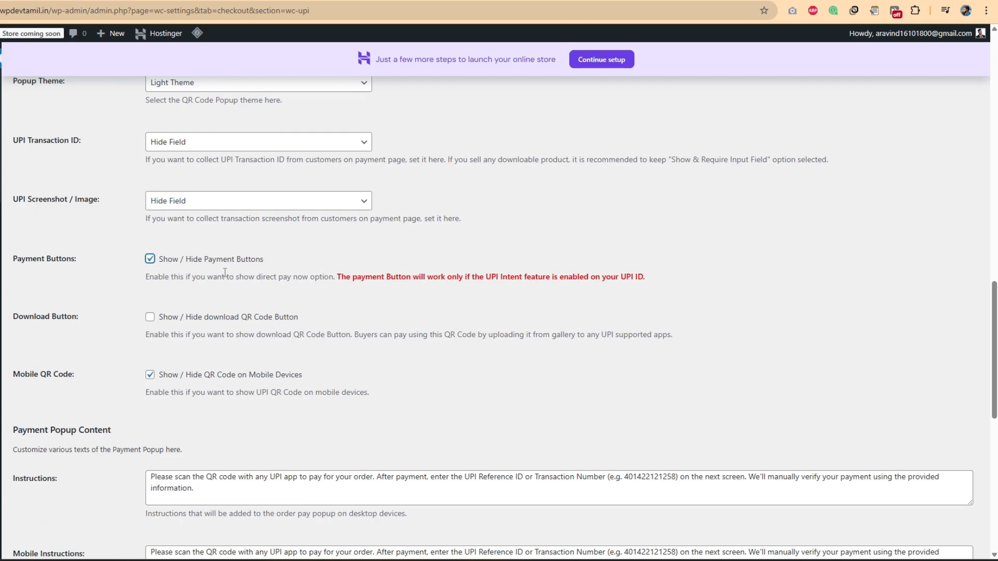
{"action": "scroll", "coordinate": [225, 273], "scroll_direction": "down", "scroll_amount": 2}
{"action": "scroll", "coordinate": [156, 251], "scroll_direction": "up", "scroll_amount": 1}
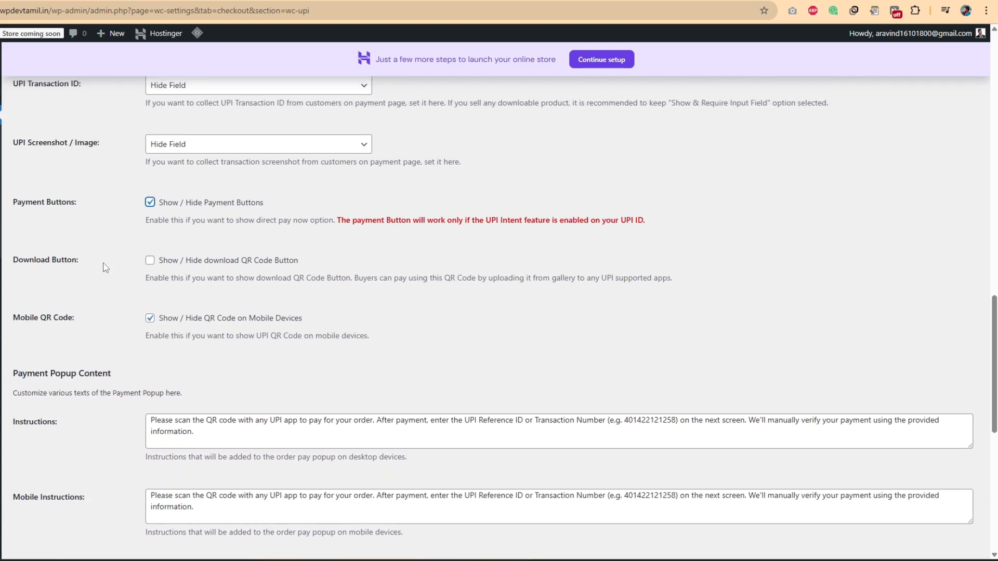
{"action": "left_click", "coordinate": [150, 265]}
Check the popup content and email notification settings, and save the UPI QR Code payment settings
{"action": "scroll", "coordinate": [282, 302], "scroll_direction": "down", "scroll_amount": 7}
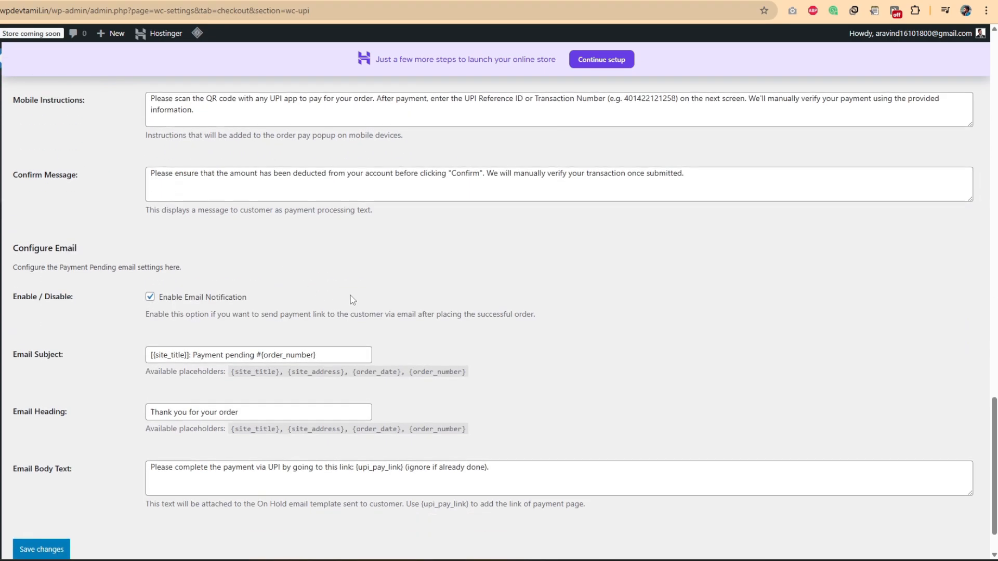
{"action": "scroll", "coordinate": [359, 297], "scroll_direction": "down", "scroll_amount": 1}
{"action": "scroll", "coordinate": [279, 296], "scroll_direction": "up", "scroll_amount": 3}
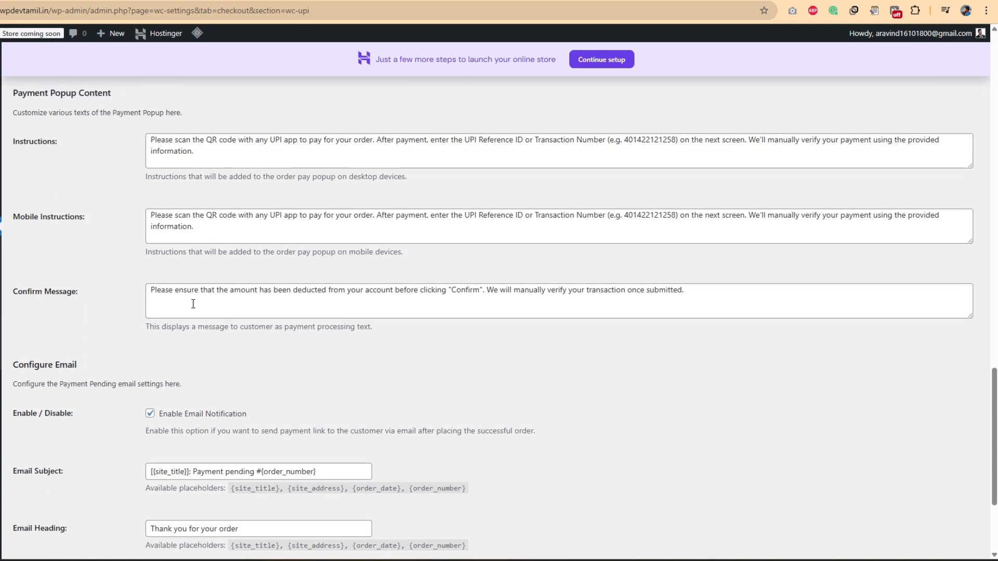
{"action": "scroll", "coordinate": [247, 306], "scroll_direction": "down", "scroll_amount": 3}
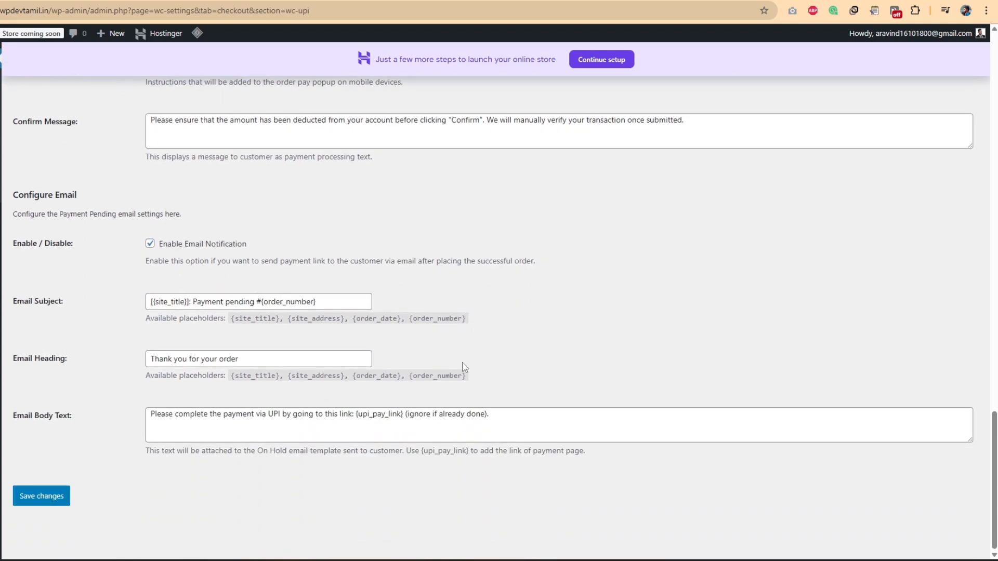
{"action": "left_click", "coordinate": [49, 493]}
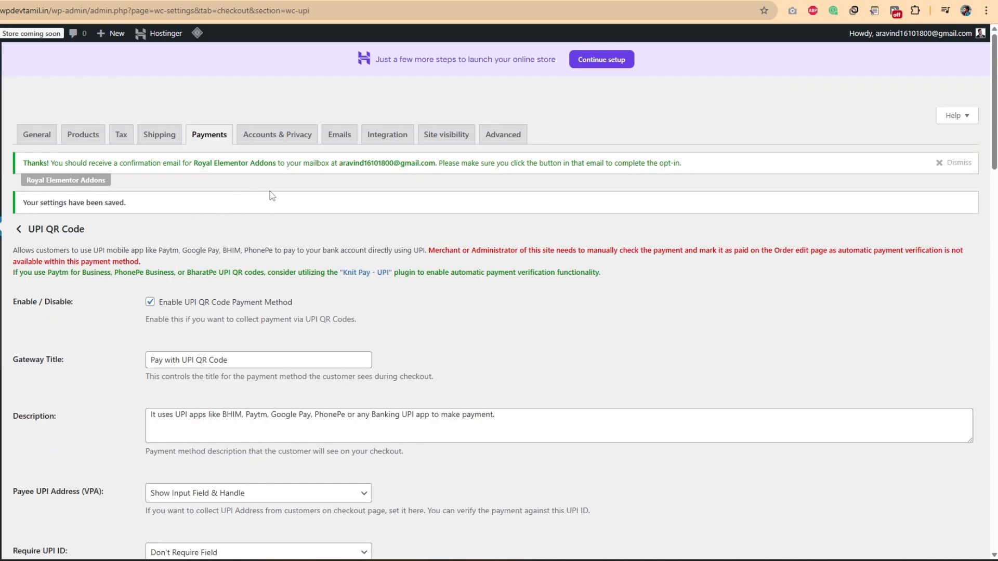
In the Accounts & Privacy settings, enable log-in during checkout and account creation both during checkout and on the "My account" page
{"action": "left_click", "coordinate": [288, 140]}
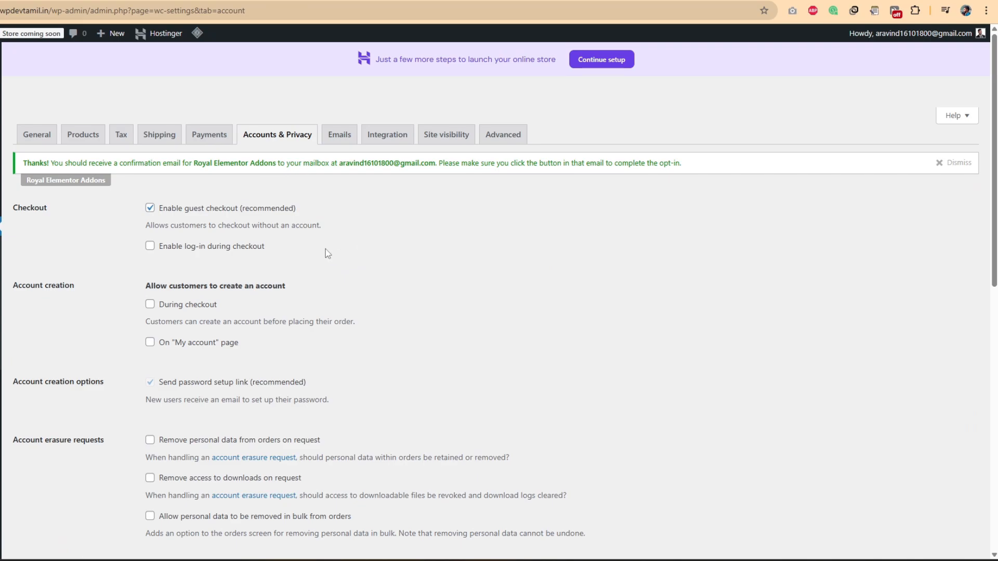
{"action": "scroll", "coordinate": [320, 251], "scroll_direction": "down", "scroll_amount": 2}
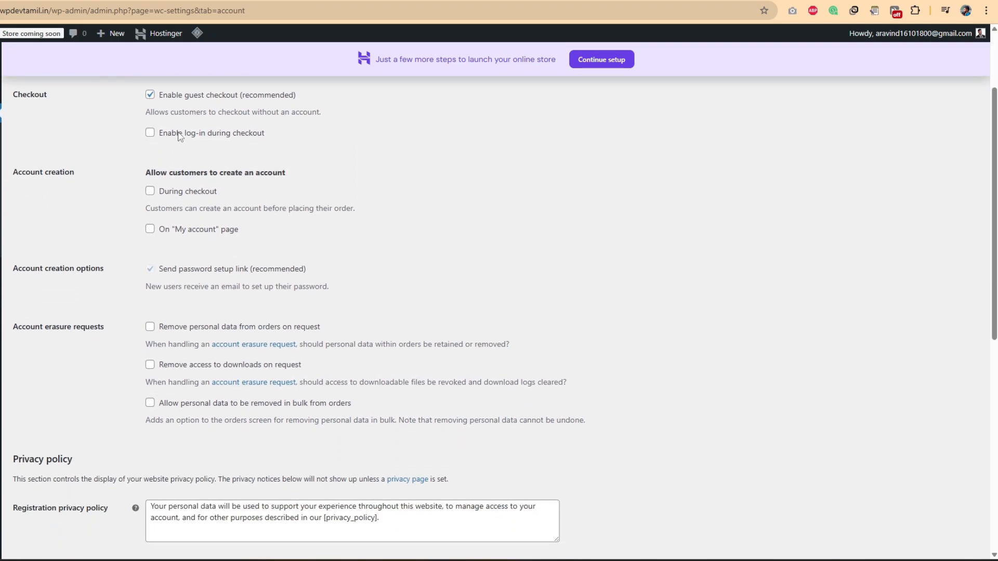
{"action": "left_click", "coordinate": [179, 134]}
{"action": "left_click", "coordinate": [177, 192]}
{"action": "left_click", "coordinate": [194, 233]}
{"action": "scroll", "coordinate": [331, 271], "scroll_direction": "up", "scroll_amount": 2}
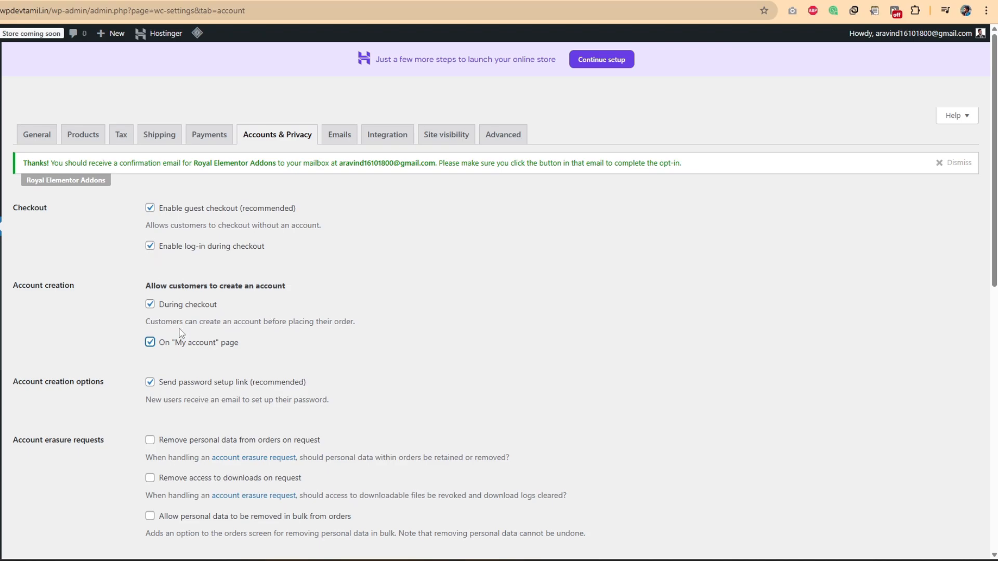
Save the Accounts & Privacy settings, leaving the privacy policy and personal data retention options at their defaults
{"action": "scroll", "coordinate": [332, 317], "scroll_direction": "down", "scroll_amount": 12}
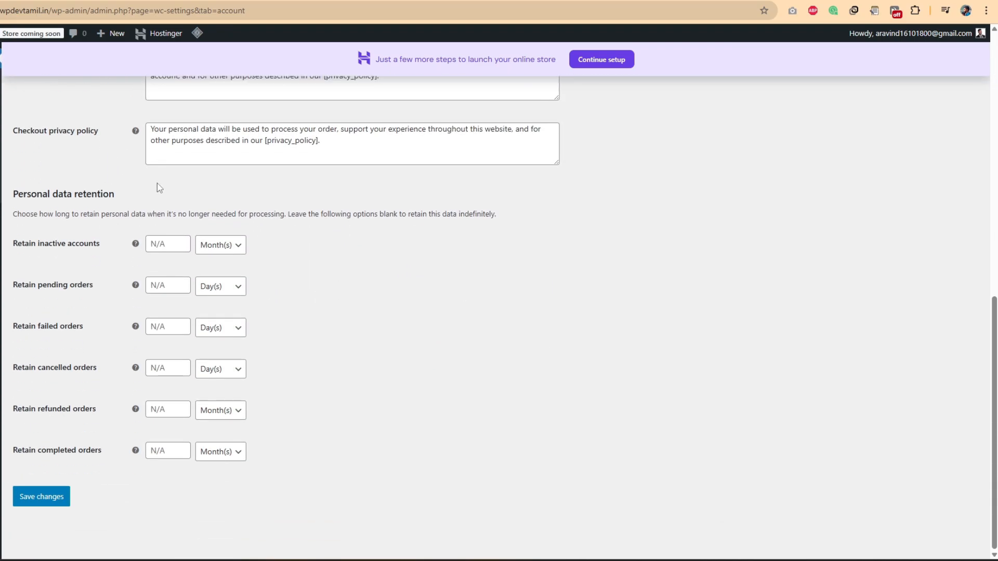
{"action": "left_click", "coordinate": [46, 496]}
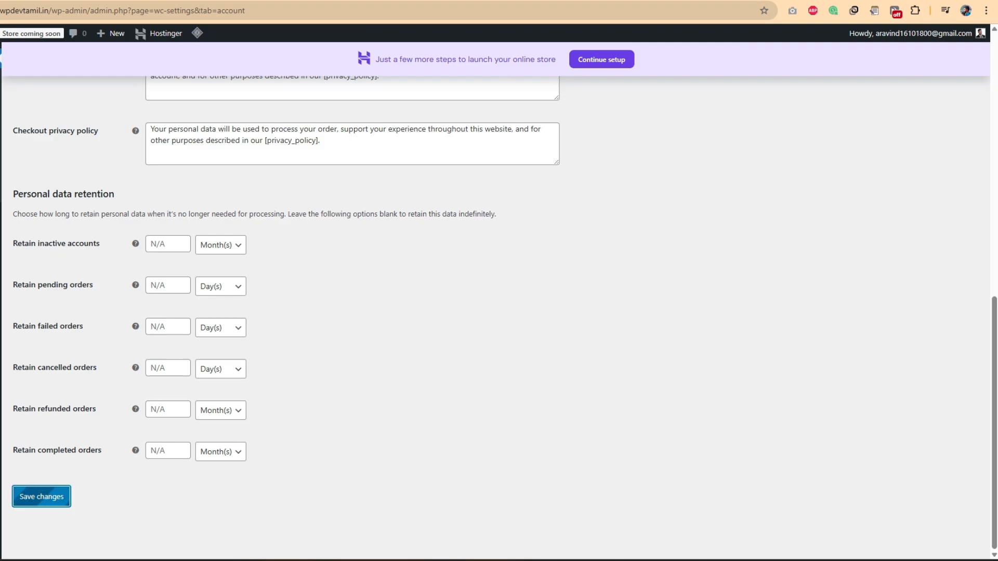
{"action": "scroll", "coordinate": [308, 353], "scroll_direction": "down", "scroll_amount": 2}
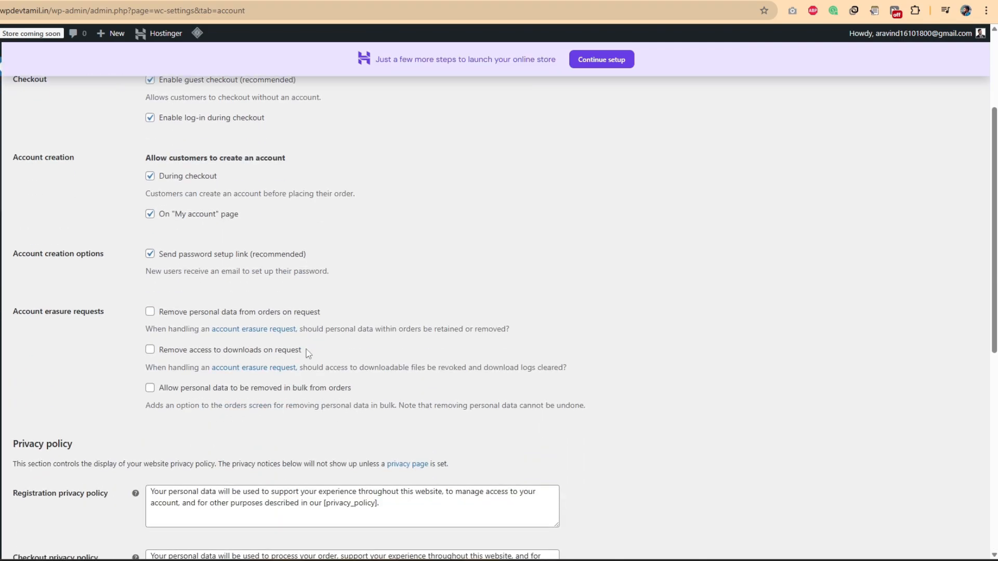
{"action": "scroll", "coordinate": [308, 353], "scroll_direction": "up", "scroll_amount": 3}
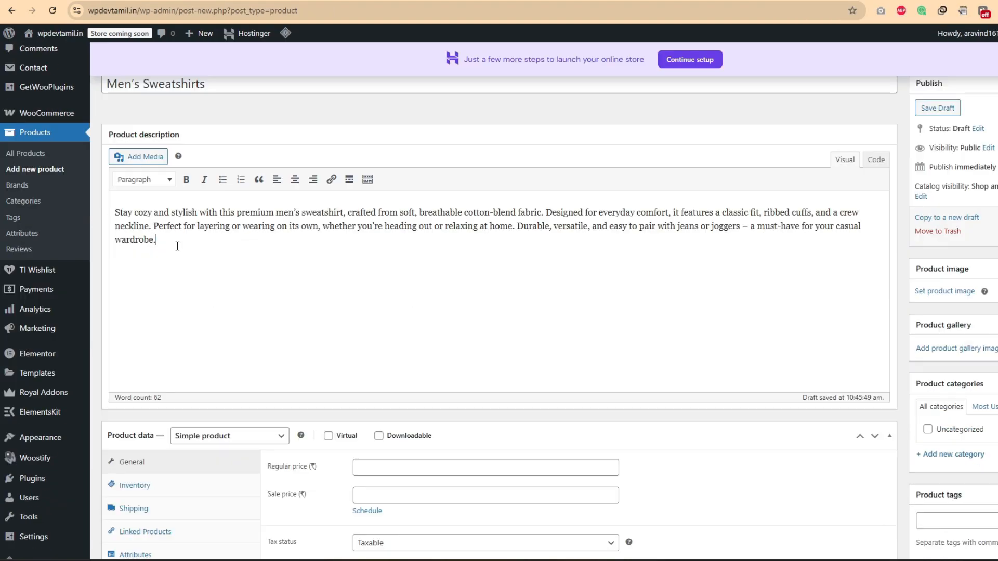
Keep the Men's Sweatshirts product as a Simple product and set its regular price to 800 and sale price to 700
{"action": "scroll", "coordinate": [176, 245], "scroll_direction": "down", "scroll_amount": 8}
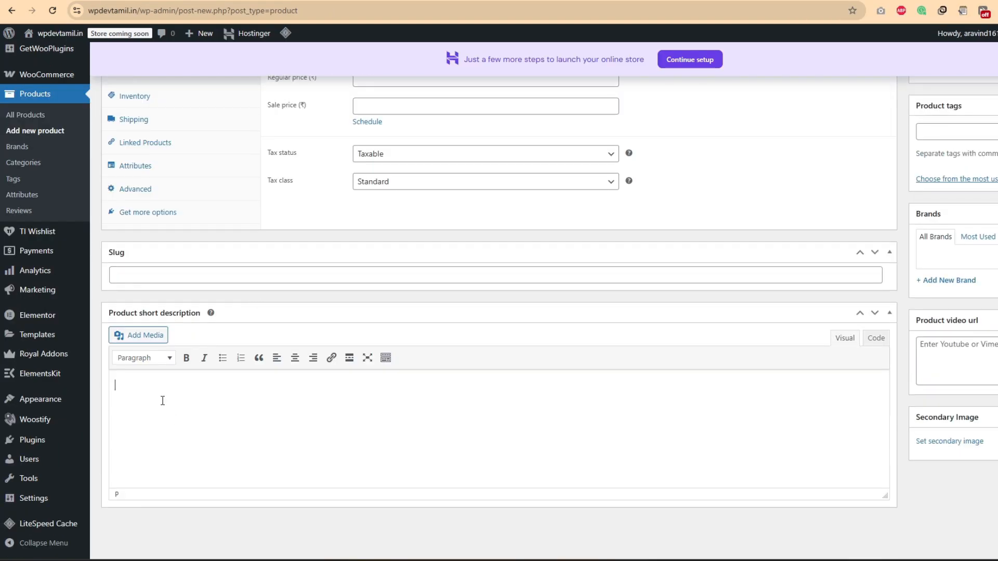
{"action": "scroll", "coordinate": [163, 401], "scroll_direction": "up", "scroll_amount": 6}
{"action": "left_click", "coordinate": [266, 330]}
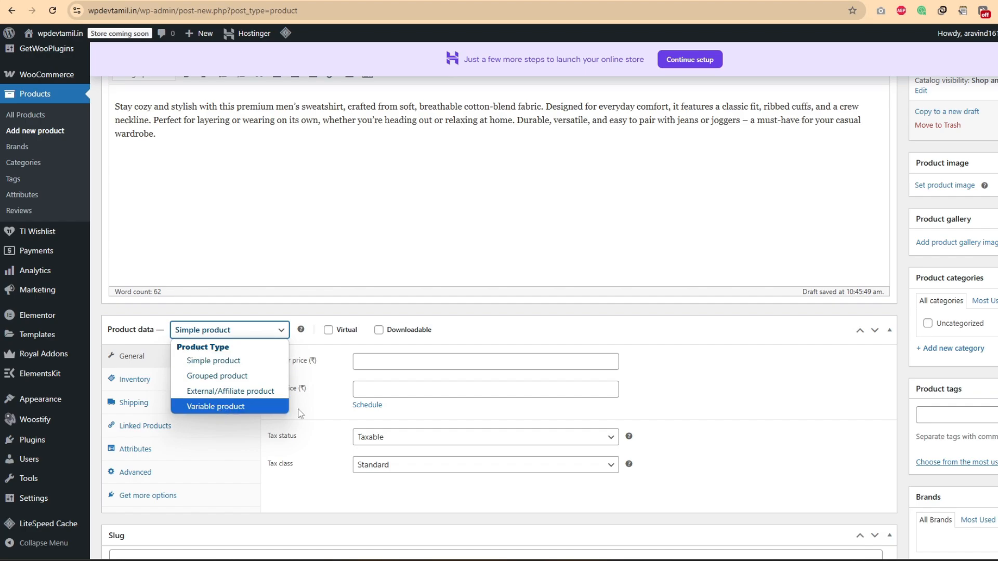
{"action": "left_click", "coordinate": [437, 362]}
{"action": "left_click", "coordinate": [447, 390]}
{"action": "left_click", "coordinate": [424, 391]}
{"action": "left_click", "coordinate": [421, 435]}
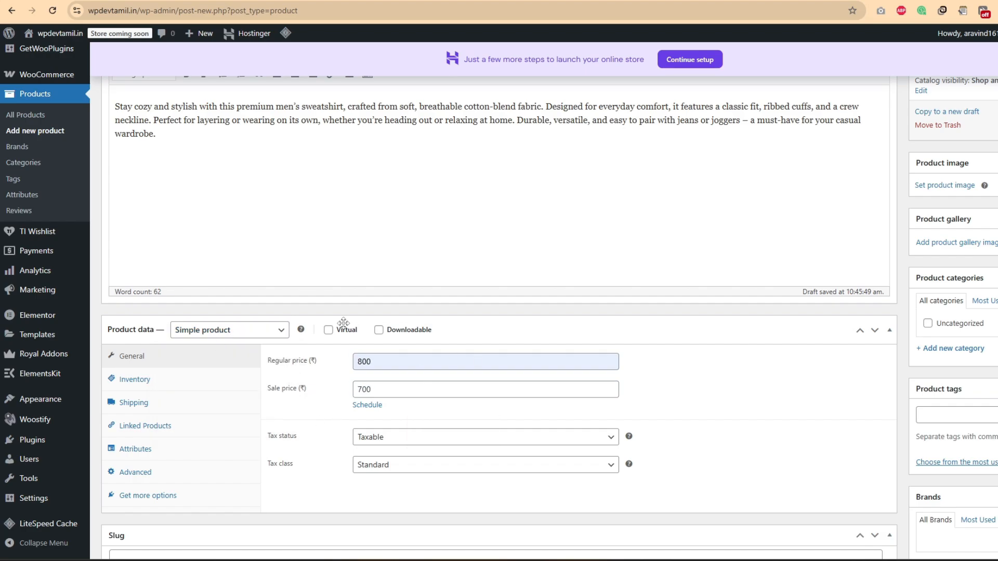
Set the product's SKU to PROD0001 in its inventory data
{"action": "scroll", "coordinate": [172, 250], "scroll_direction": "down", "scroll_amount": 2}
{"action": "left_click", "coordinate": [137, 266]}
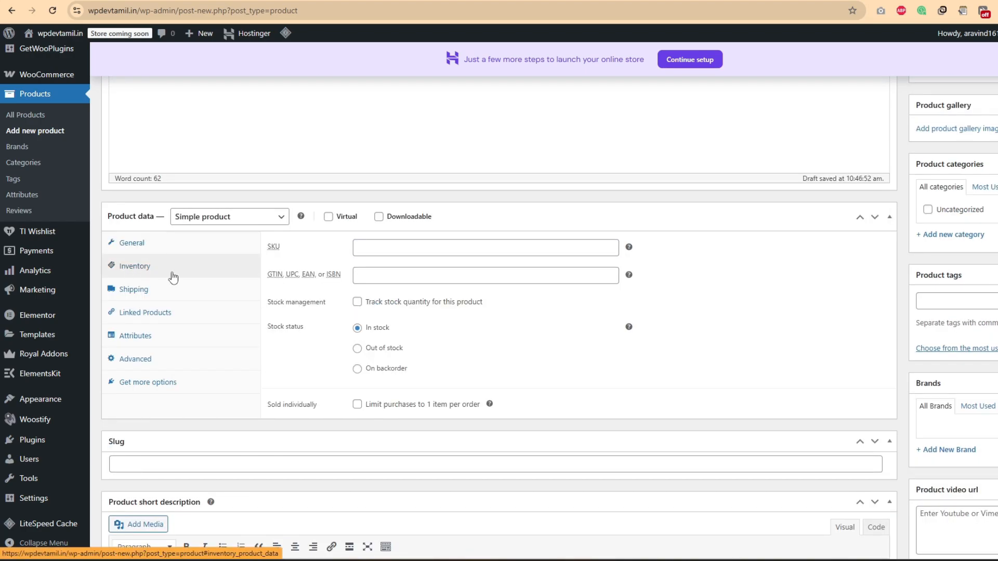
{"action": "left_click", "coordinate": [374, 248]}
{"action": "left_click", "coordinate": [445, 274]}
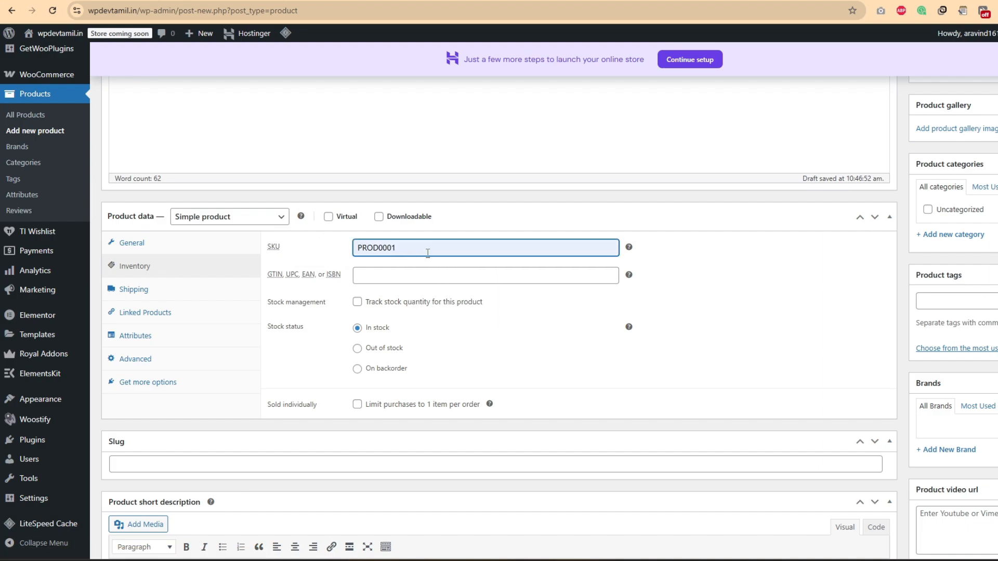
Enable stock quantity tracking for the product, with a quantity of 30 and a low stock threshold of 5
{"action": "left_click", "coordinate": [357, 302]}
{"action": "left_click", "coordinate": [364, 328]}
{"action": "type", "text": "30"}
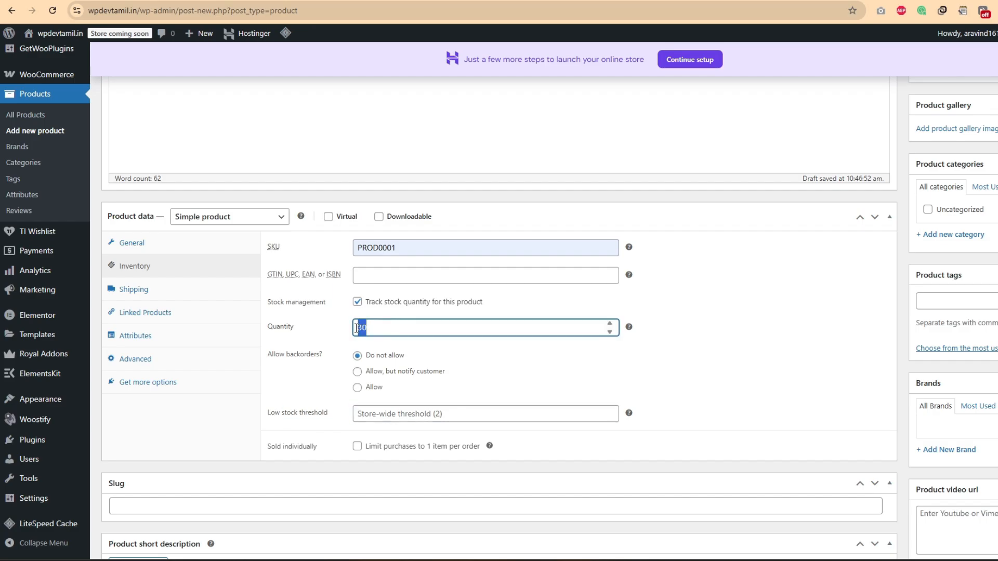
{"action": "left_click", "coordinate": [387, 413]}
{"action": "type", "text": "5"}
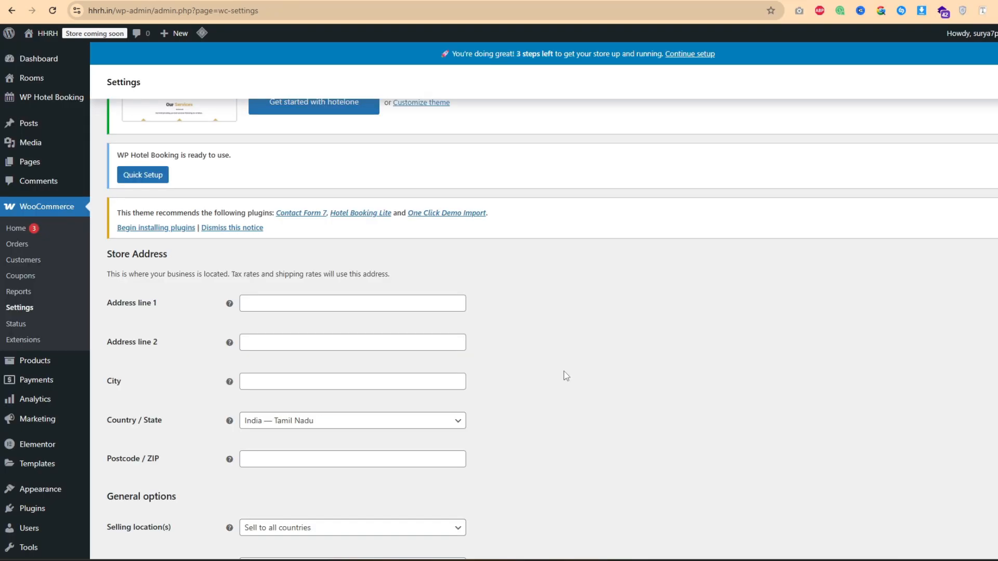